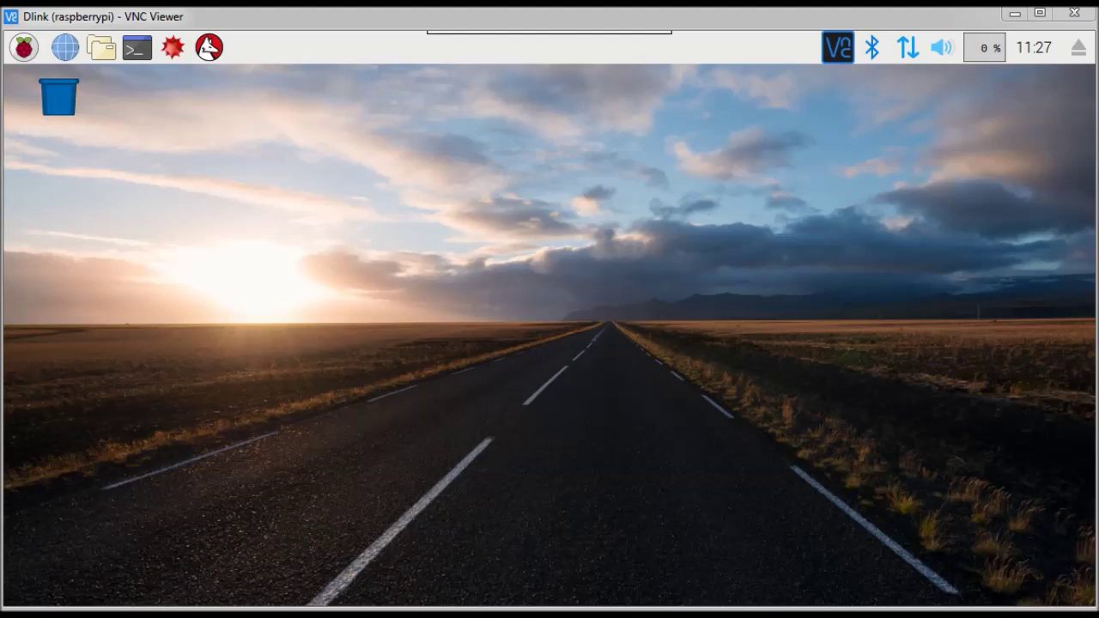
- Enable VNC on the Interfaces tab of Raspberry Pi Configuration and confirm
{"action": "left_click", "coordinate": [26, 49]}
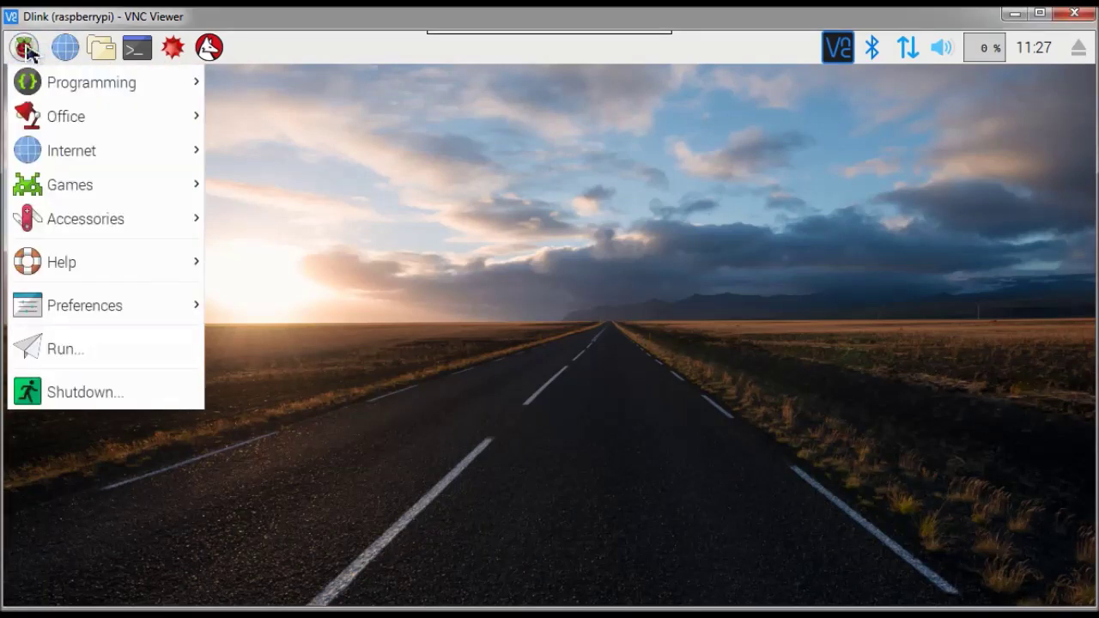
{"action": "mouse_move", "coordinate": [86, 300]}
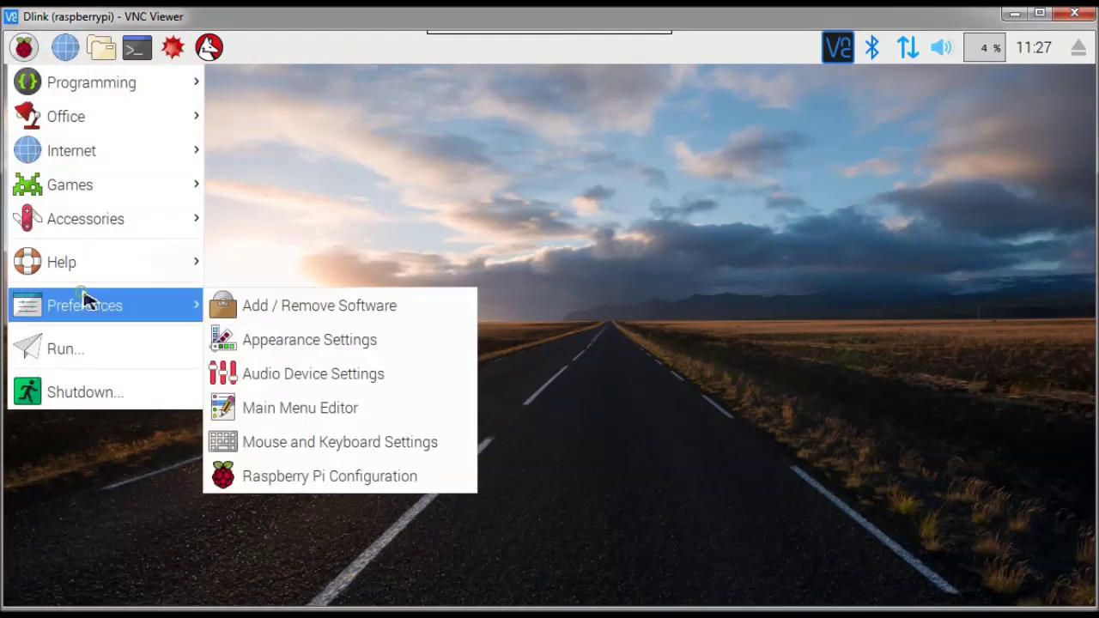
{"action": "left_click", "coordinate": [340, 479]}
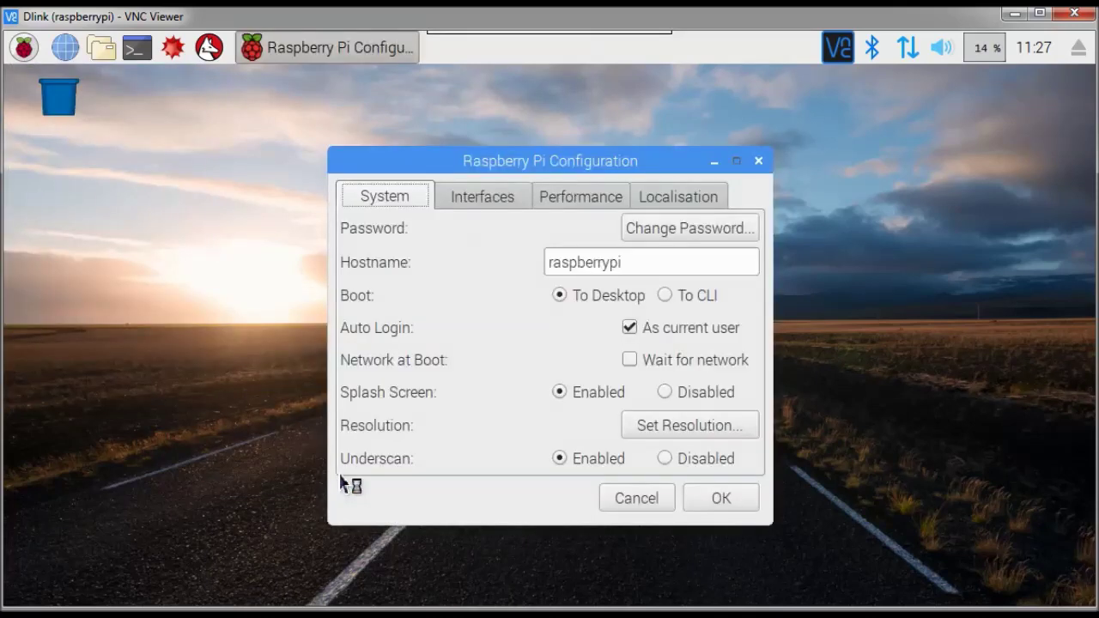
{"action": "left_click", "coordinate": [480, 200]}
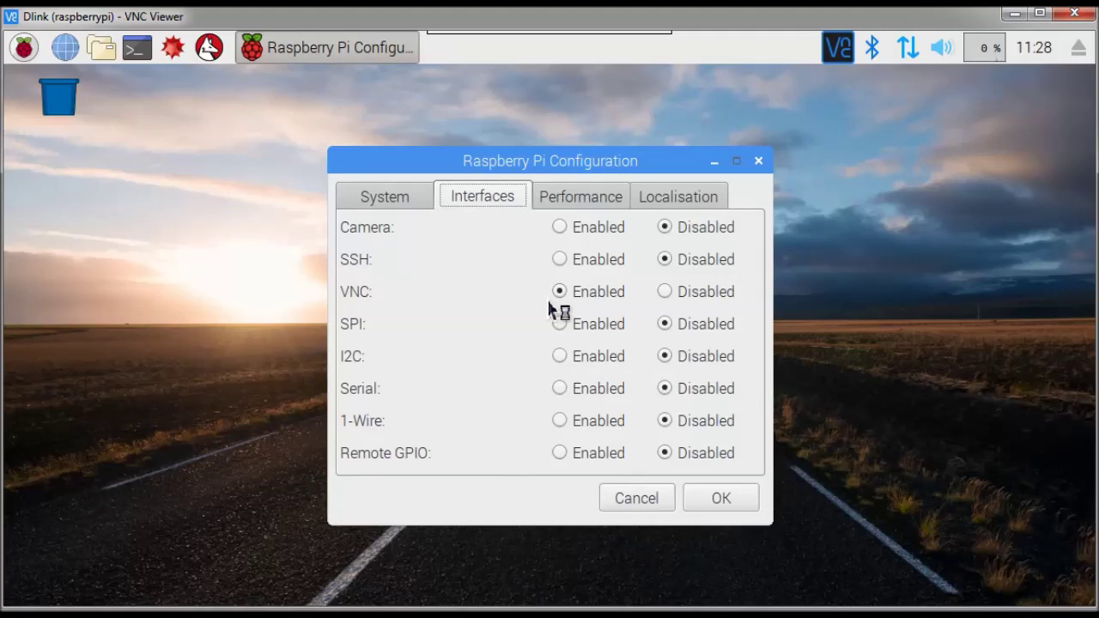
{"action": "left_click", "coordinate": [721, 499]}
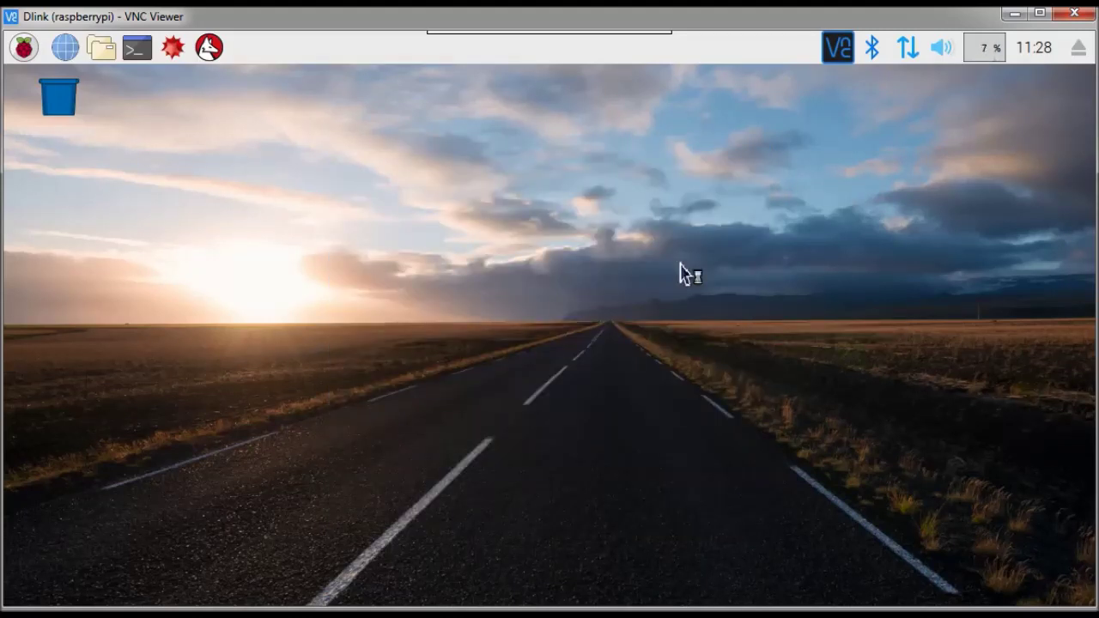
- Reboot the Pi, then check the VNC Server window showing 172.24.116.100 and close it
{"action": "left_click", "coordinate": [26, 50]}
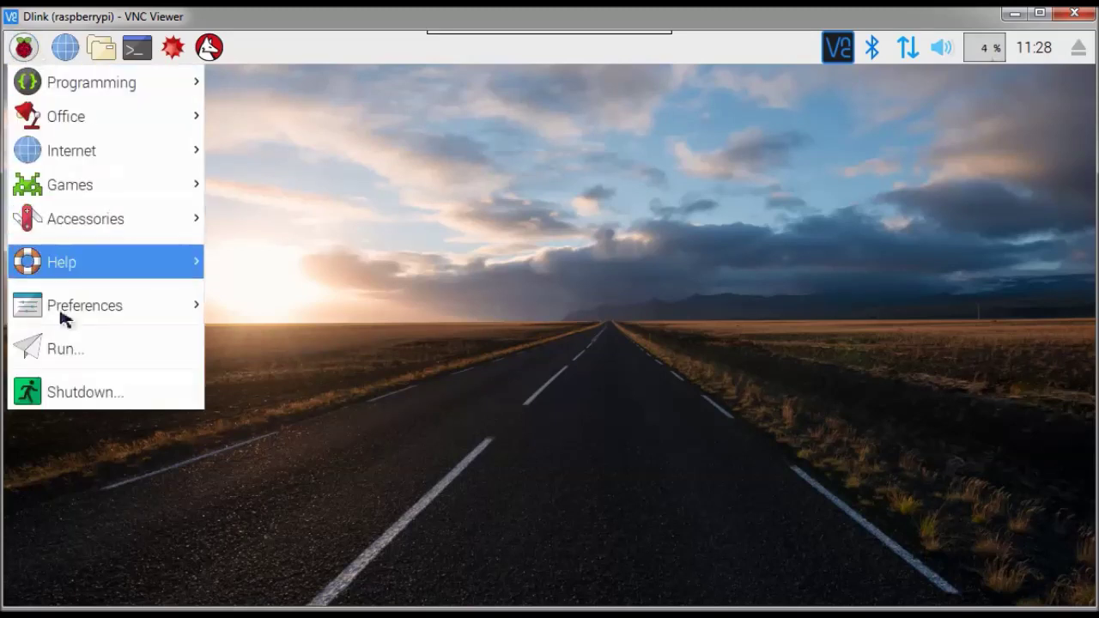
{"action": "left_click", "coordinate": [77, 393]}
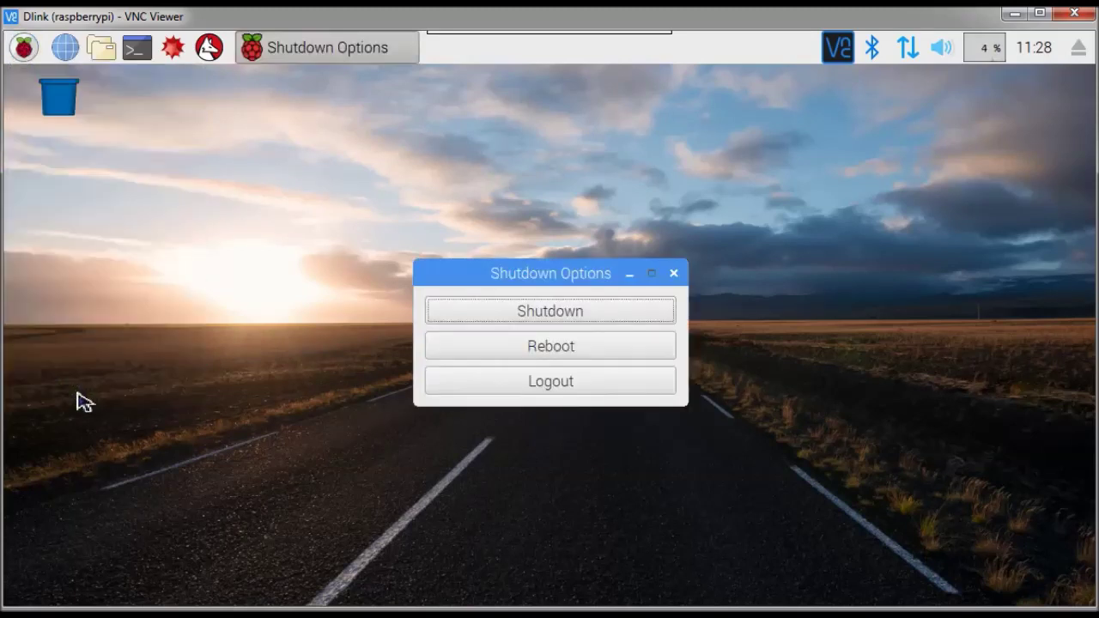
{"action": "left_click", "coordinate": [562, 348]}
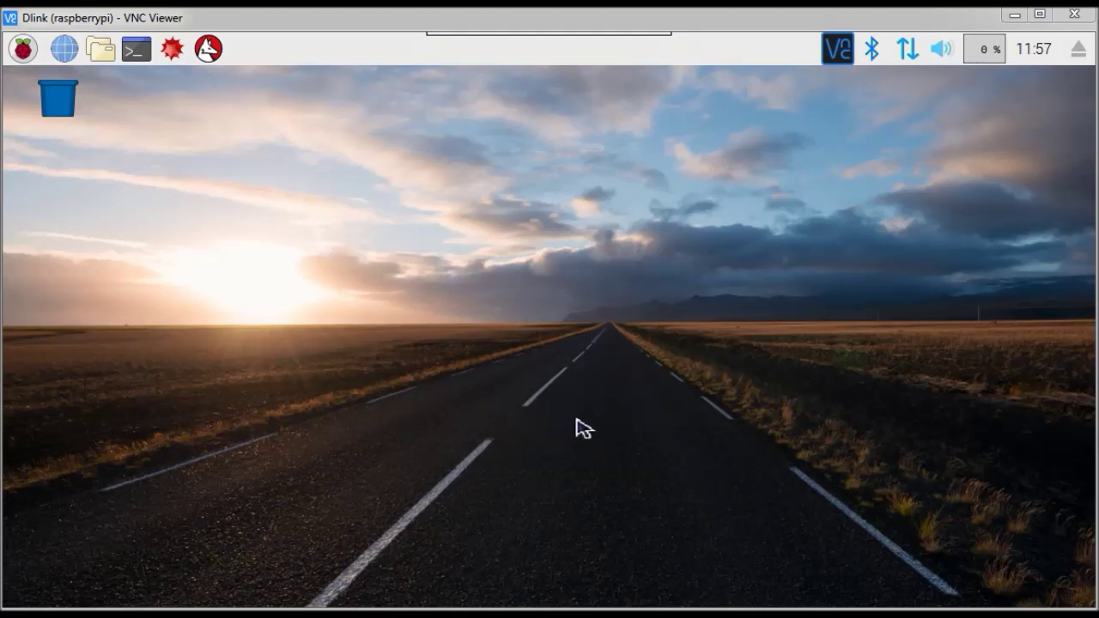
{"action": "left_click", "coordinate": [842, 54]}
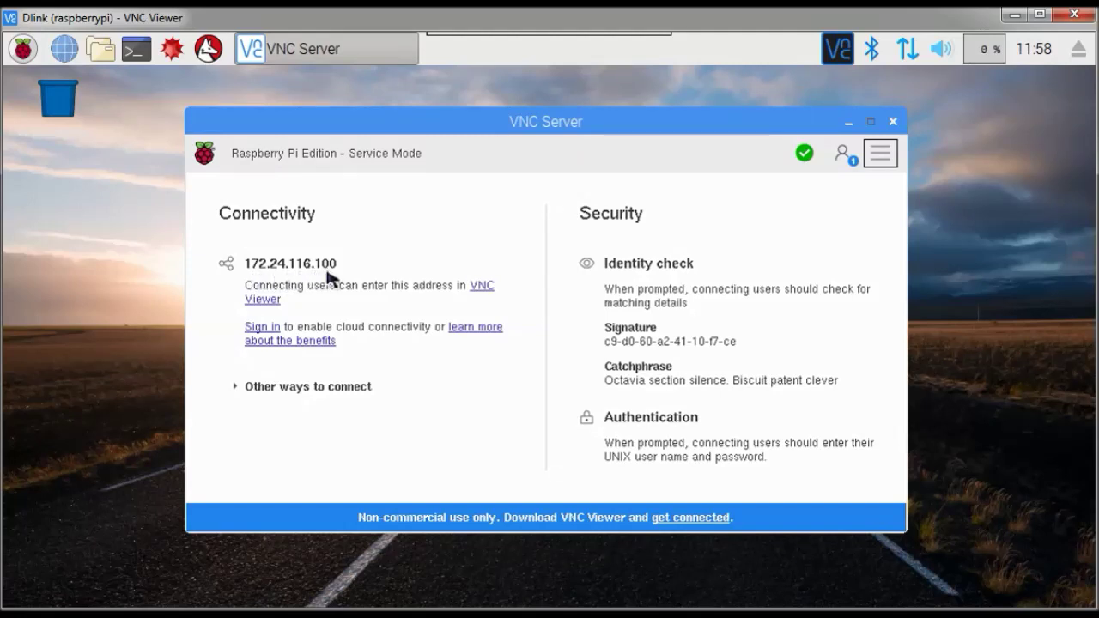
{"action": "left_click", "coordinate": [894, 123]}
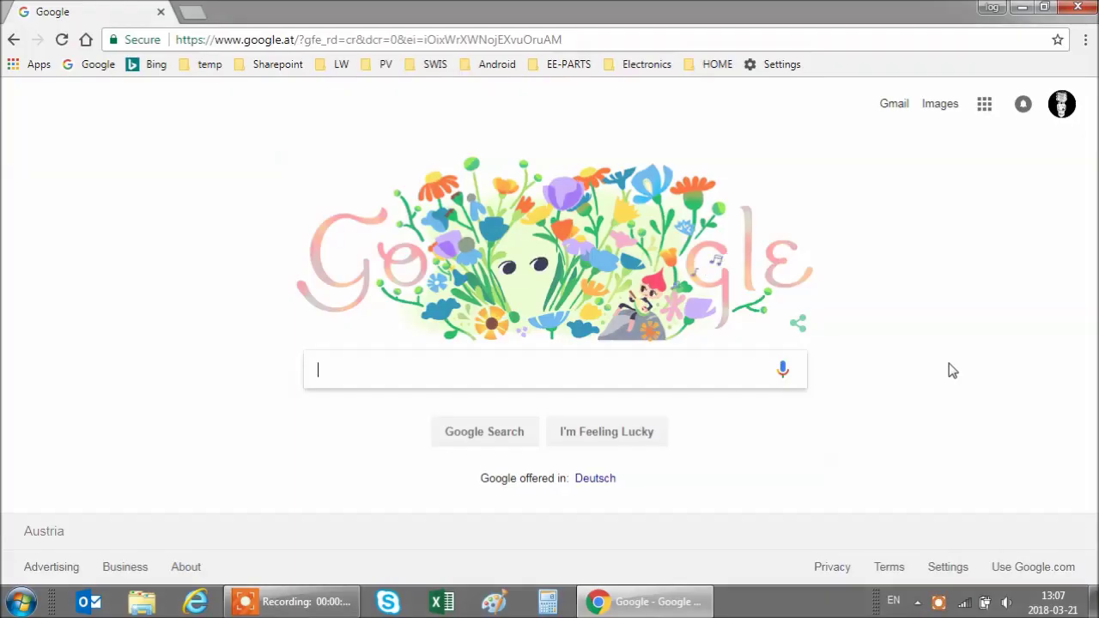
{"action": "left_click", "coordinate": [582, 38]}
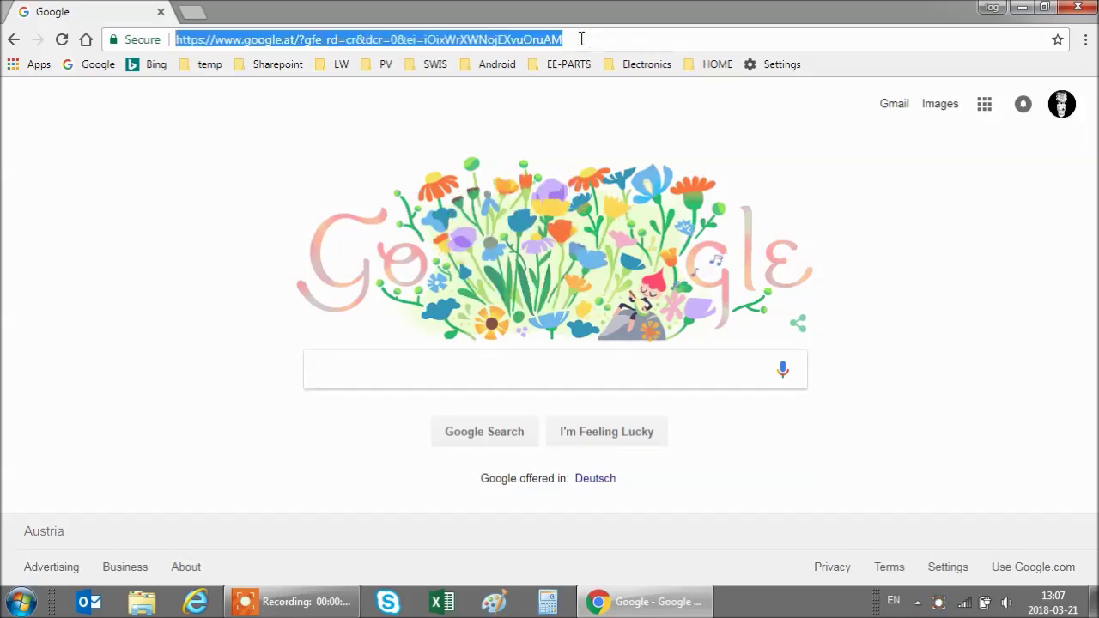
{"action": "type", "text": "ww"}
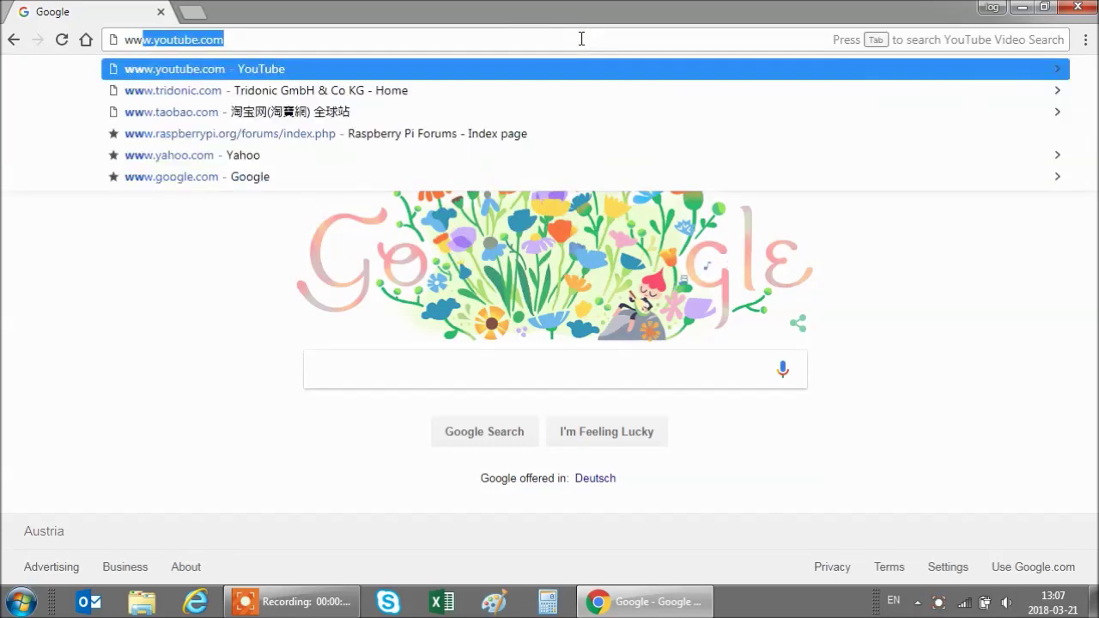
{"action": "type", "text": "w.real"}
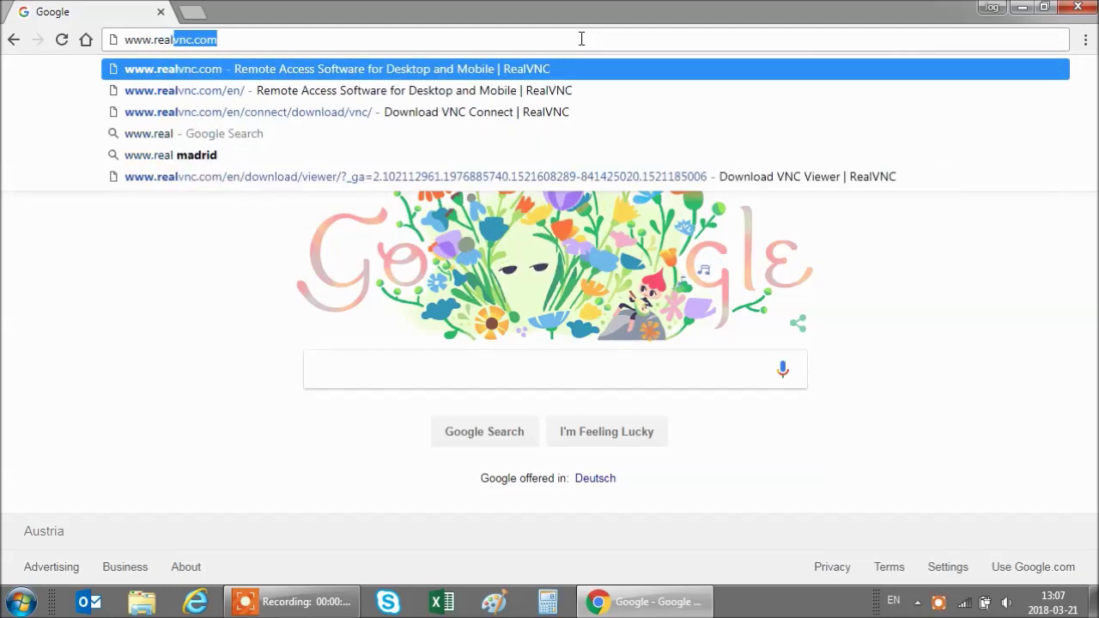
{"action": "type", "text": "vnc.com"}
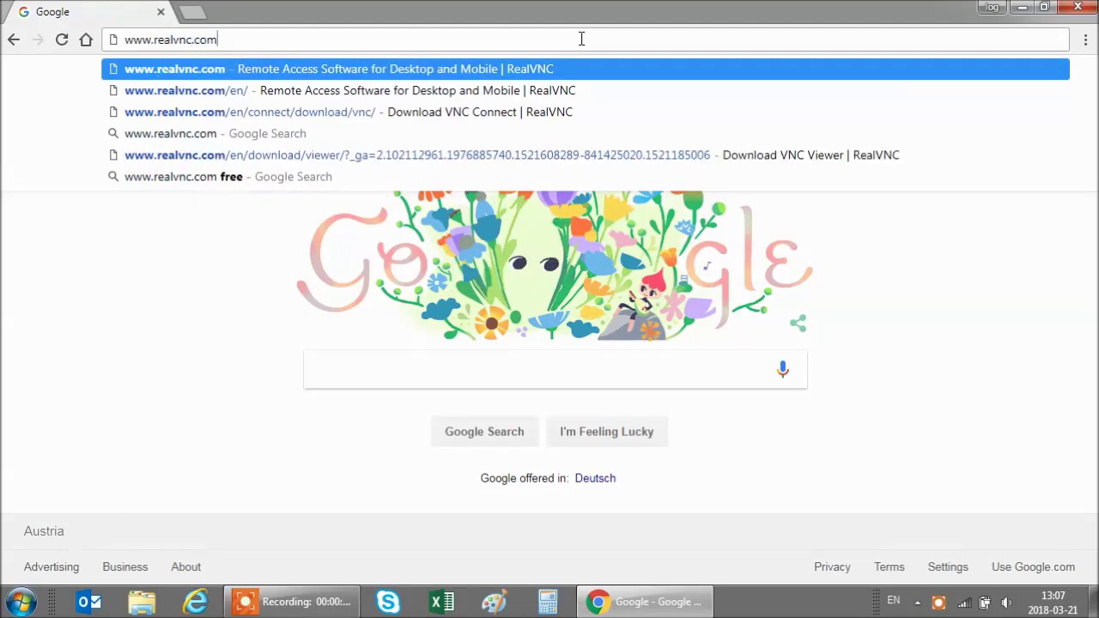
{"action": "key", "text": "Return"}
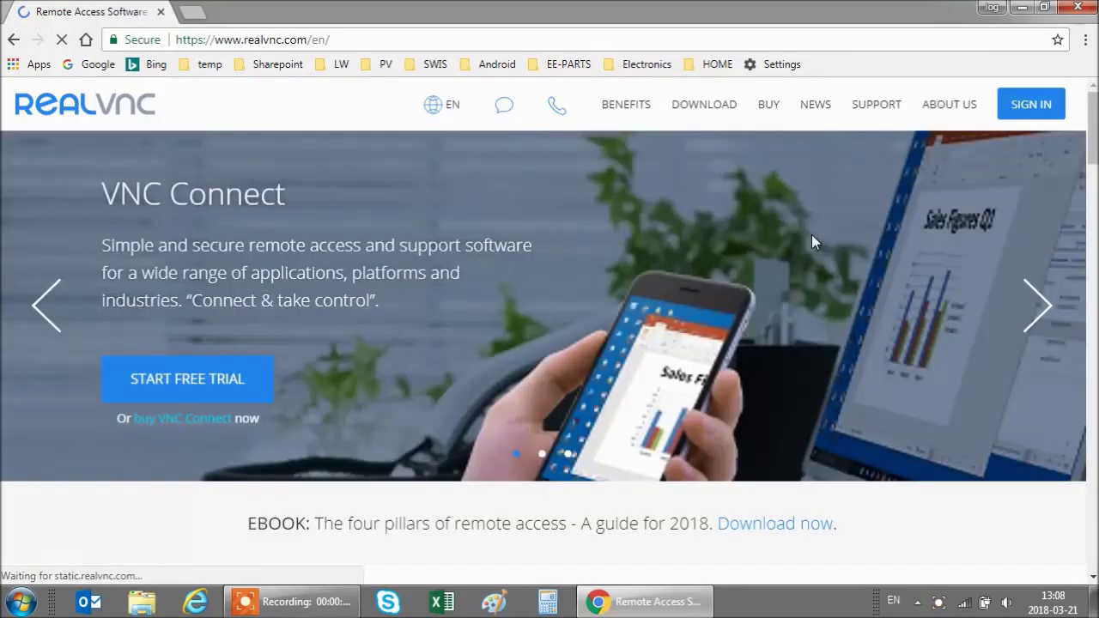
{"action": "left_click", "coordinate": [695, 104]}
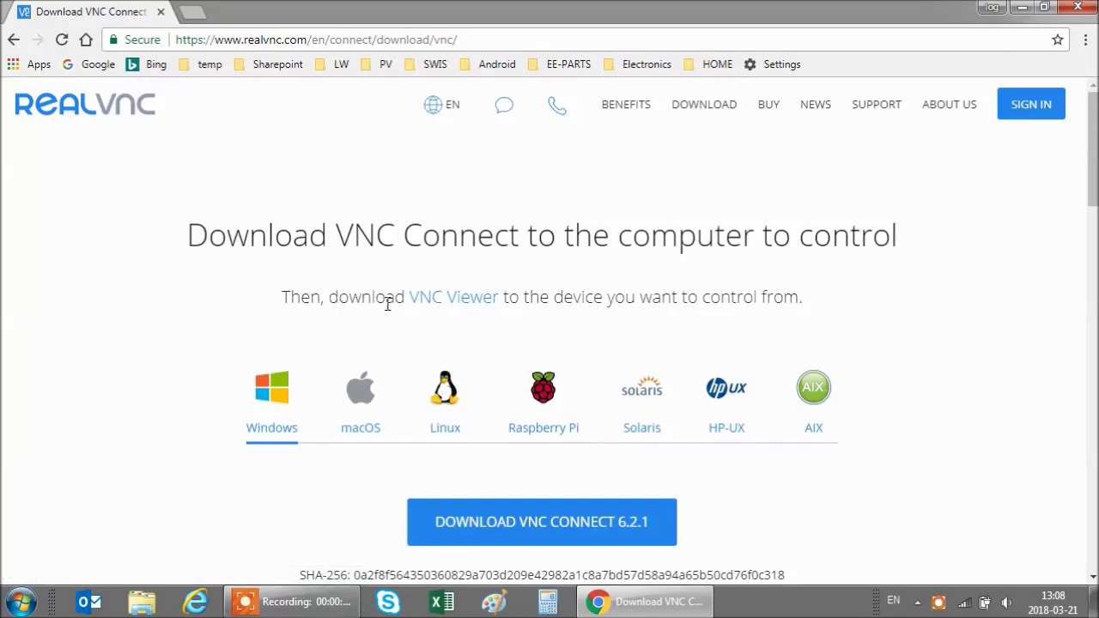
{"action": "left_click", "coordinate": [464, 302]}
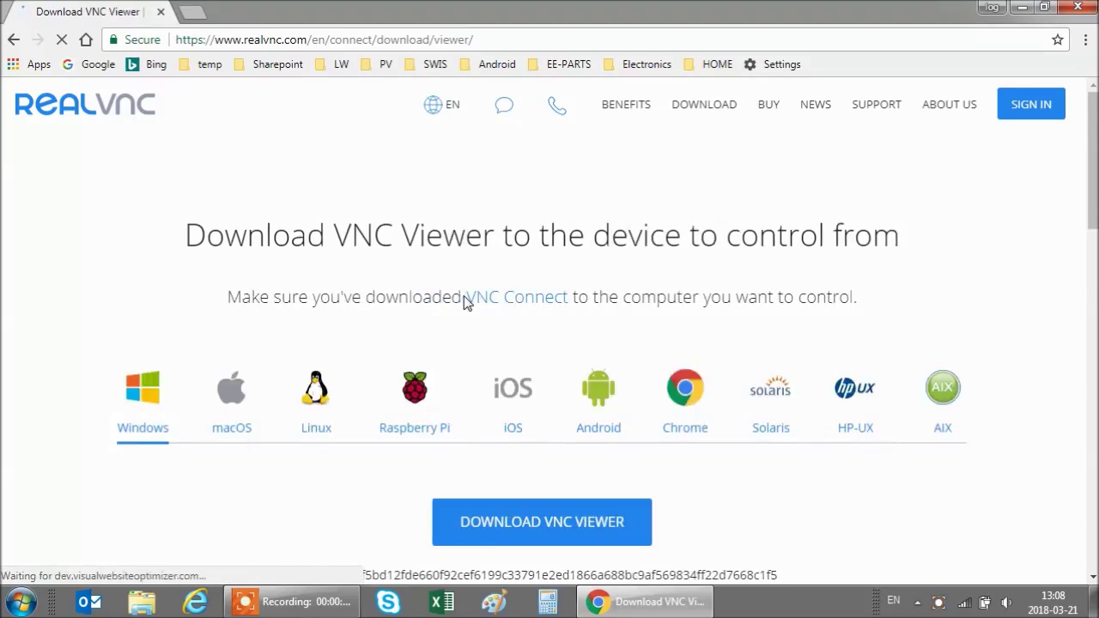
{"action": "left_click", "coordinate": [554, 523]}
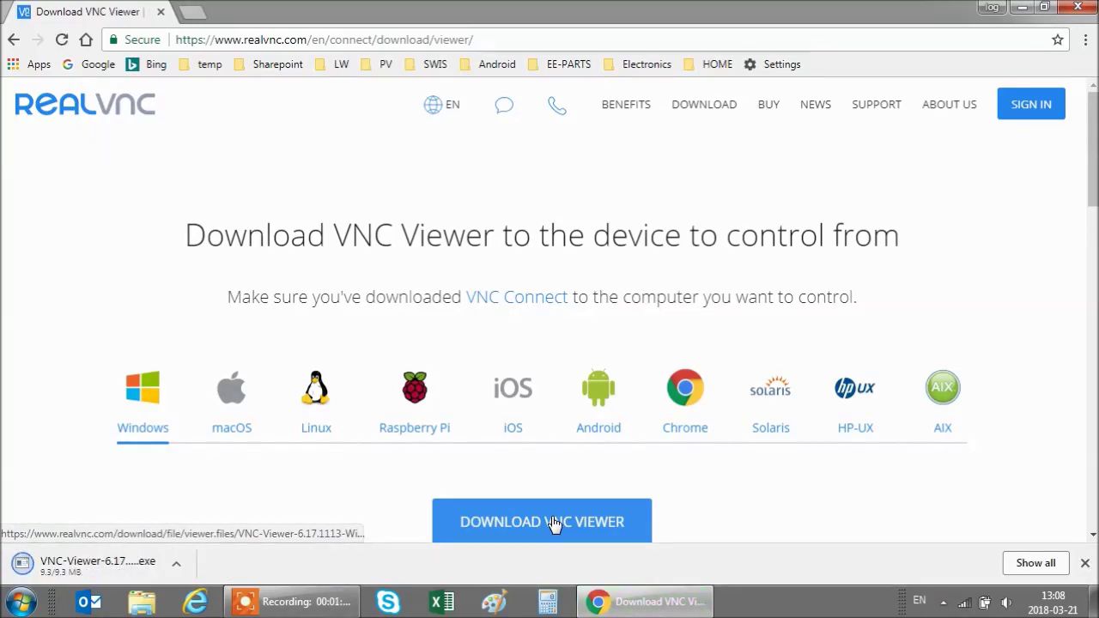
- Locate the downloaded VNC Viewer installer in its folder and run it
{"action": "left_click", "coordinate": [175, 569]}
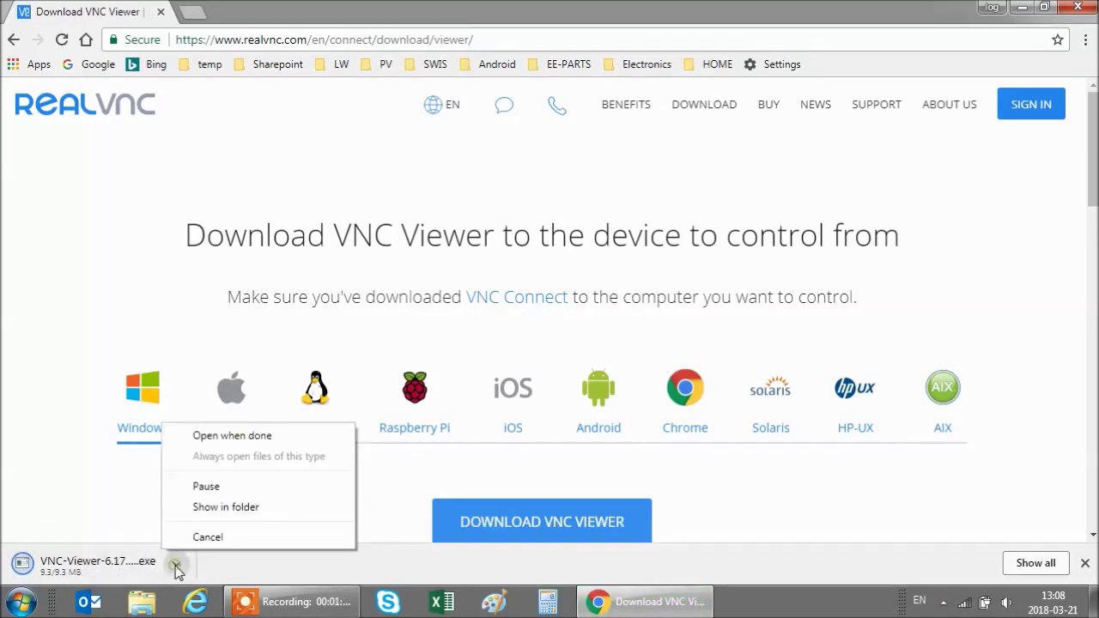
{"action": "left_click", "coordinate": [219, 508]}
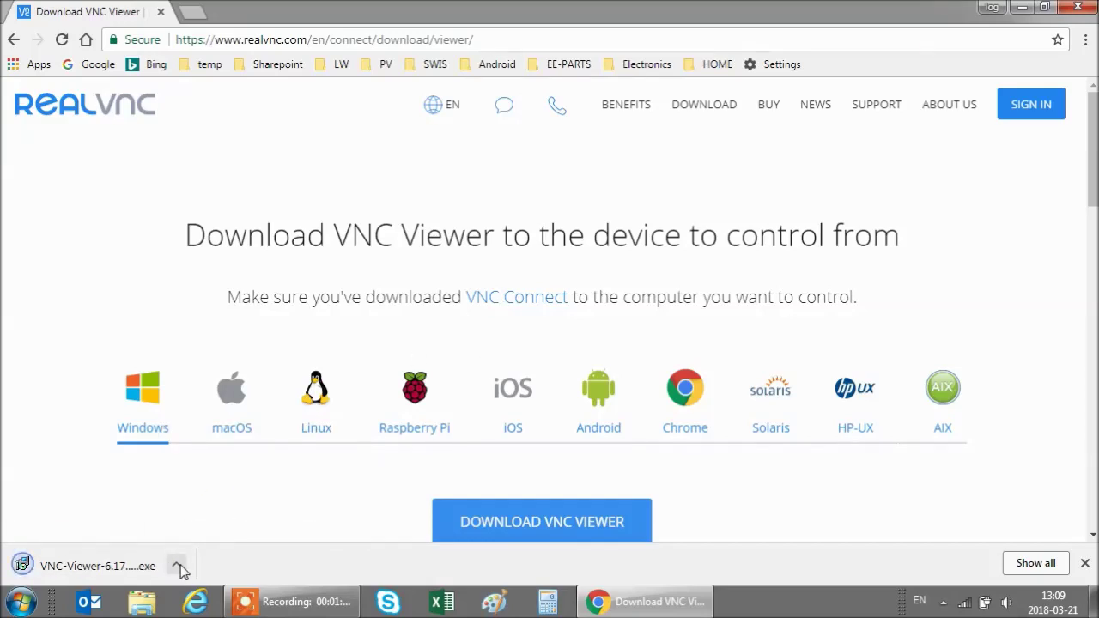
{"action": "left_click", "coordinate": [176, 568]}
{"action": "left_click", "coordinate": [208, 509]}
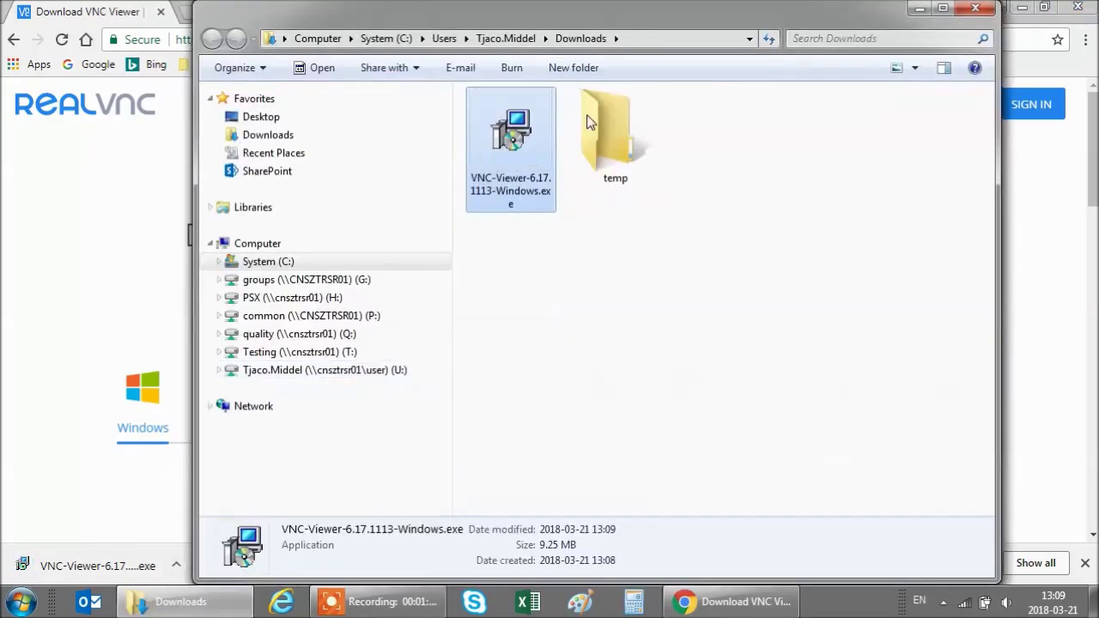
{"action": "double_click", "coordinate": [513, 136]}
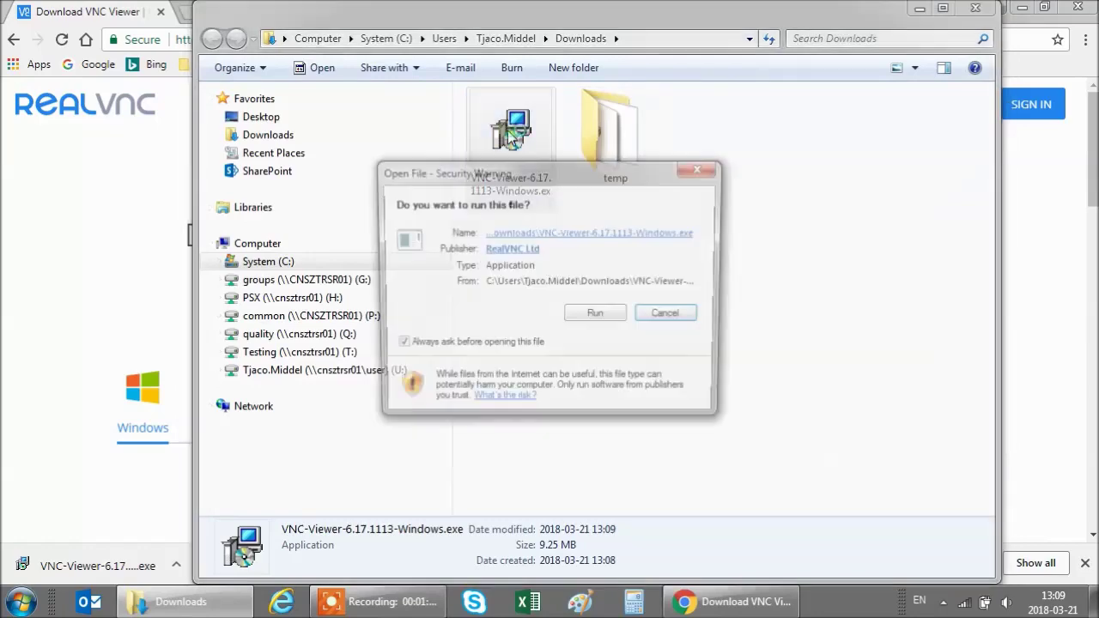
{"action": "left_click", "coordinate": [607, 318]}
- Accept the language, step through the wizard, install VNC Viewer 6.17.1113 and finish
{"action": "left_click", "coordinate": [561, 326]}
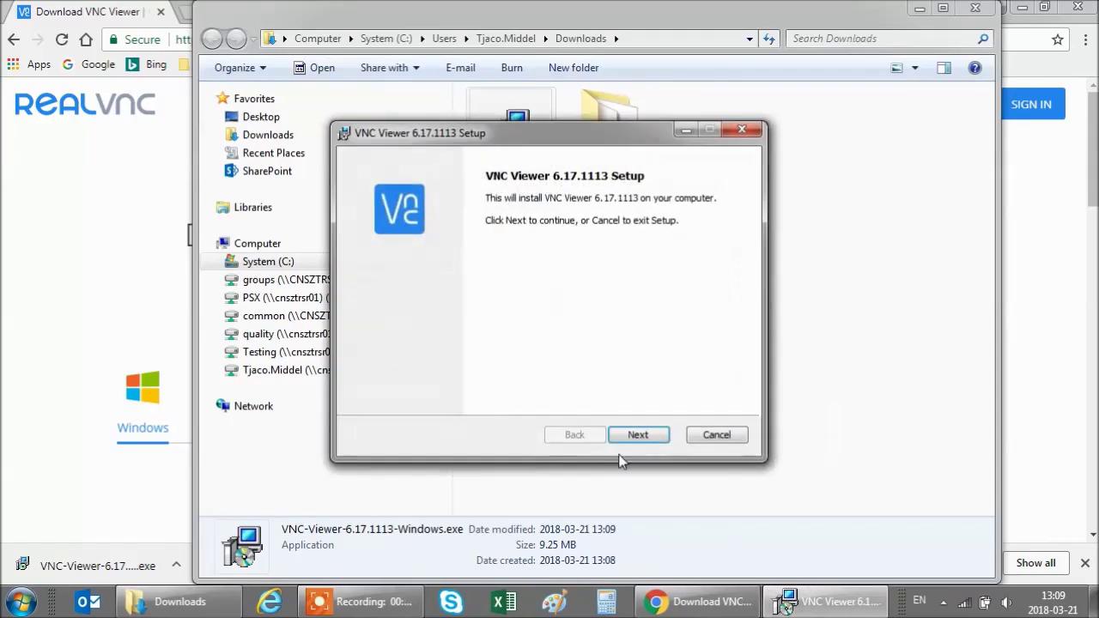
{"action": "left_click", "coordinate": [634, 433]}
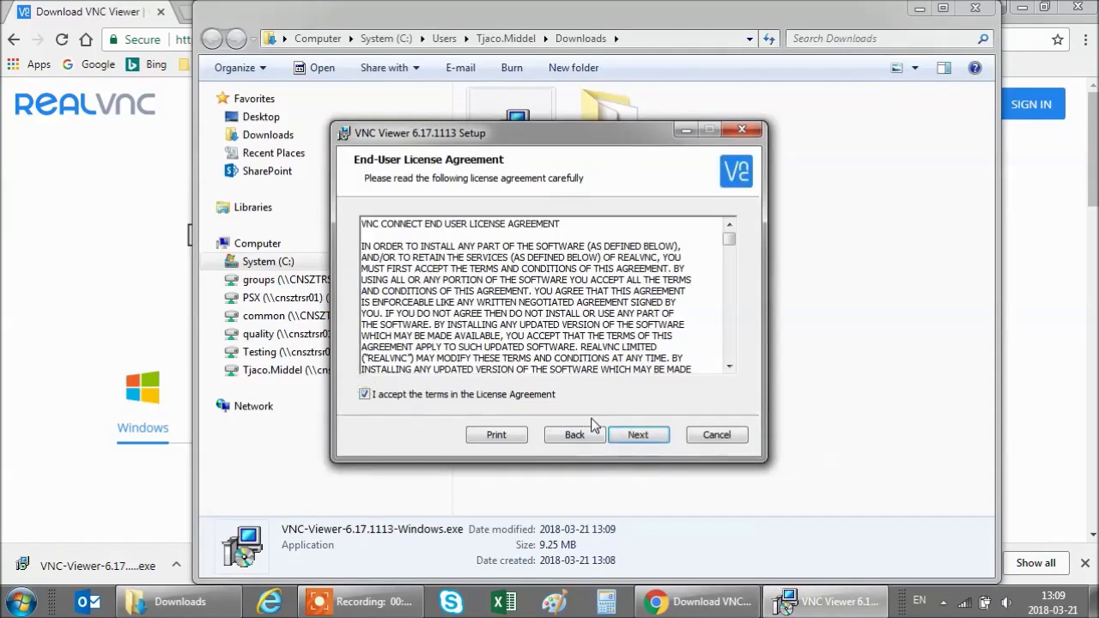
{"action": "left_click", "coordinate": [635, 435]}
{"action": "left_click", "coordinate": [650, 435]}
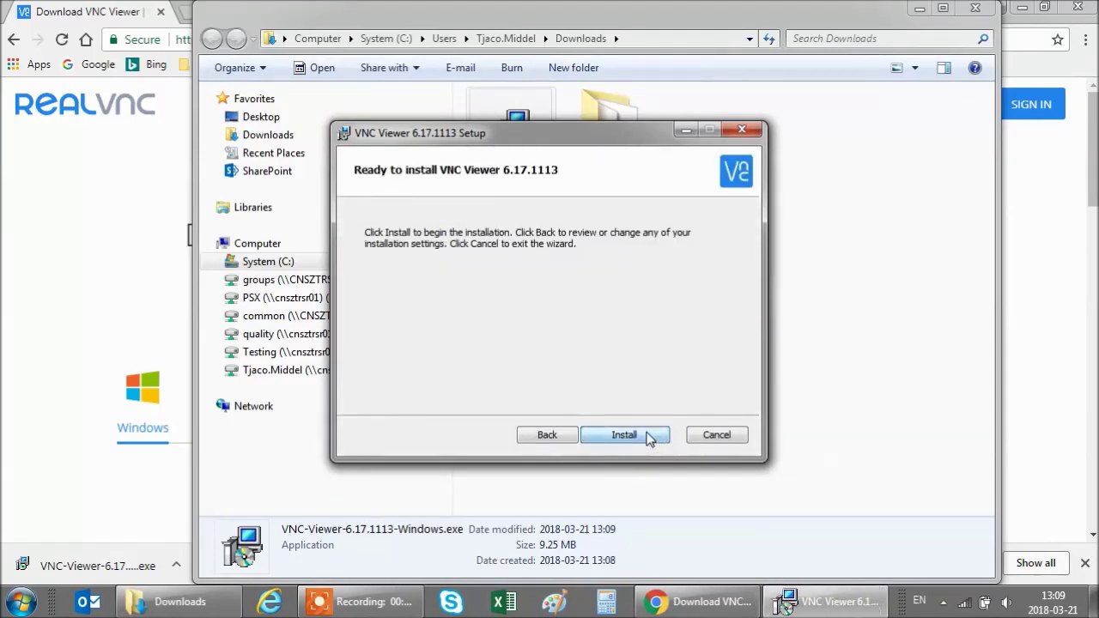
{"action": "left_click", "coordinate": [649, 435]}
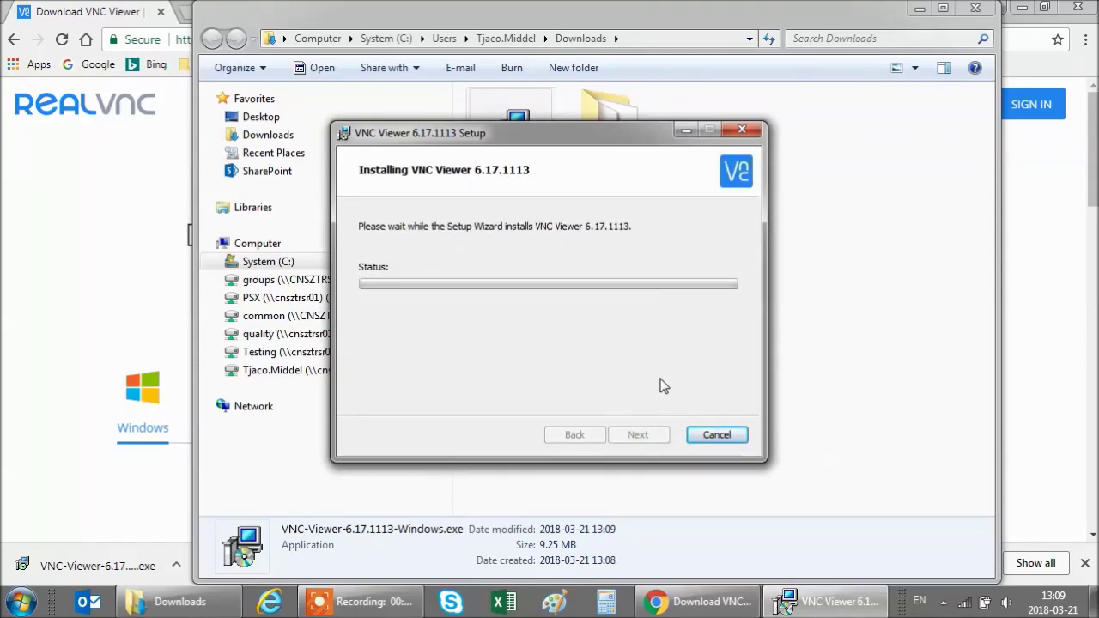
{"action": "left_click_drag", "start_coordinate": [621, 131], "coordinate": [621, 129]}
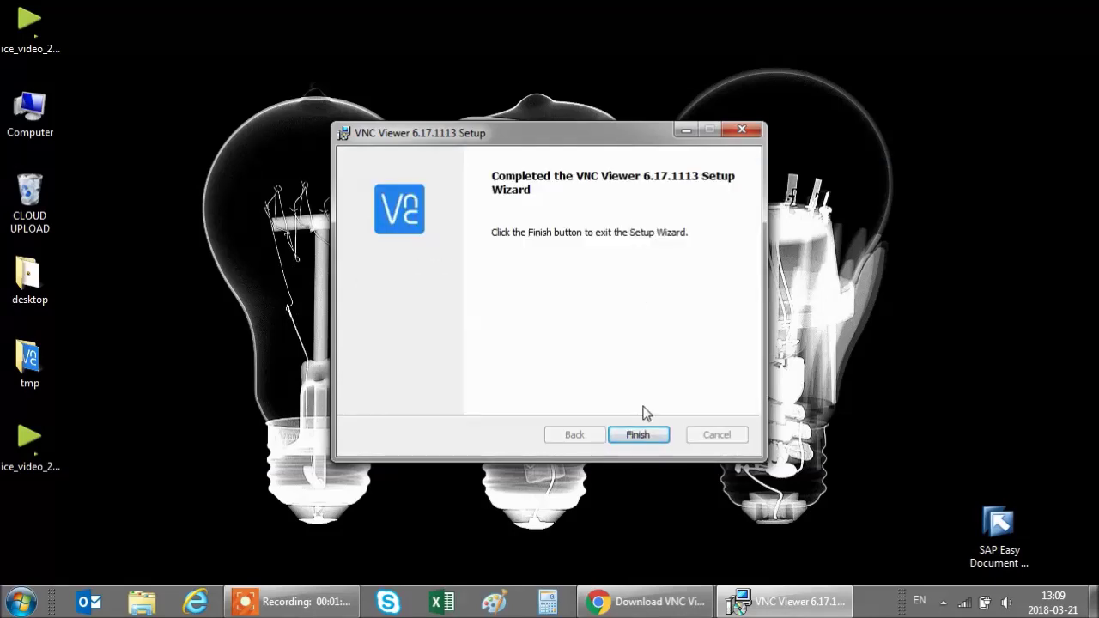
{"action": "left_click", "coordinate": [639, 434]}
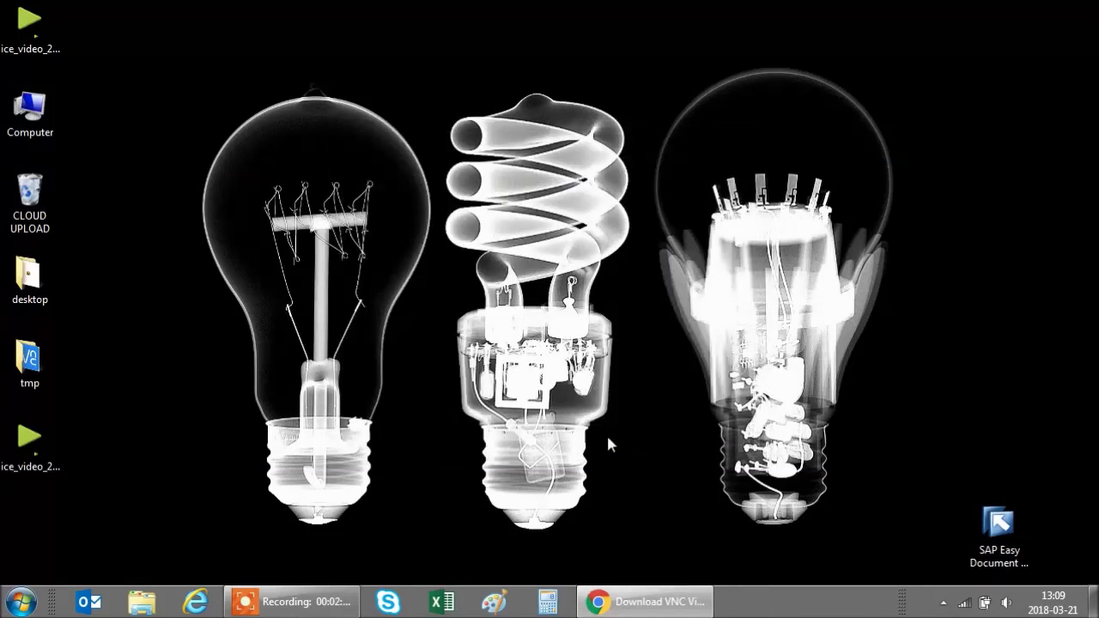
- Launch VNC Viewer and create a connection named MyPiVNC for server 172.24.116.100
{"action": "left_click", "coordinate": [21, 601]}
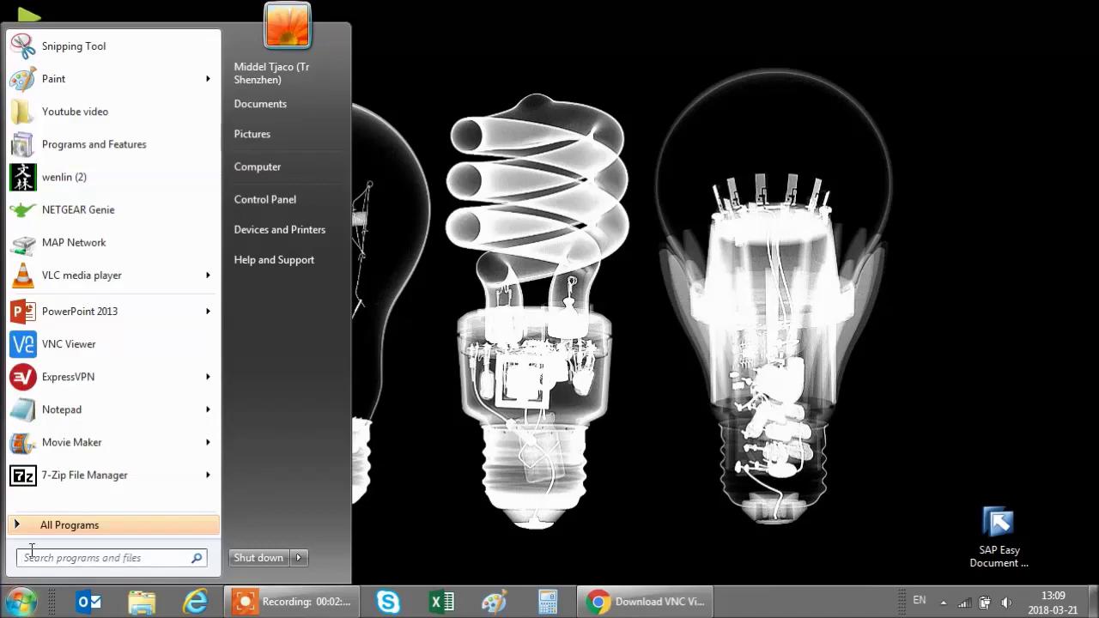
{"action": "left_click", "coordinate": [96, 348]}
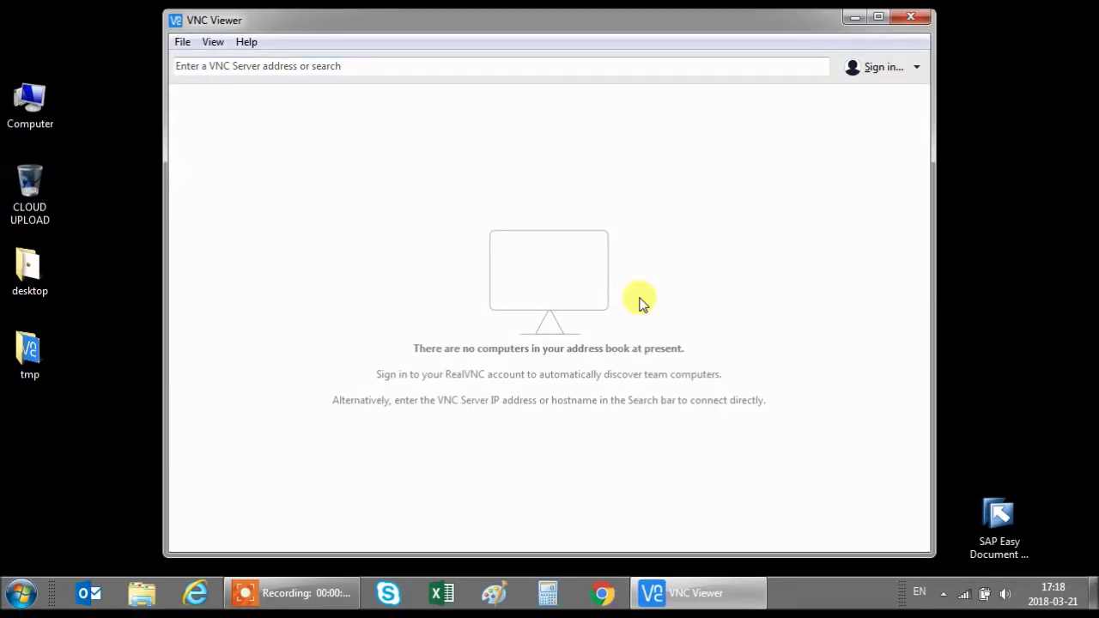
{"action": "left_click", "coordinate": [181, 41]}
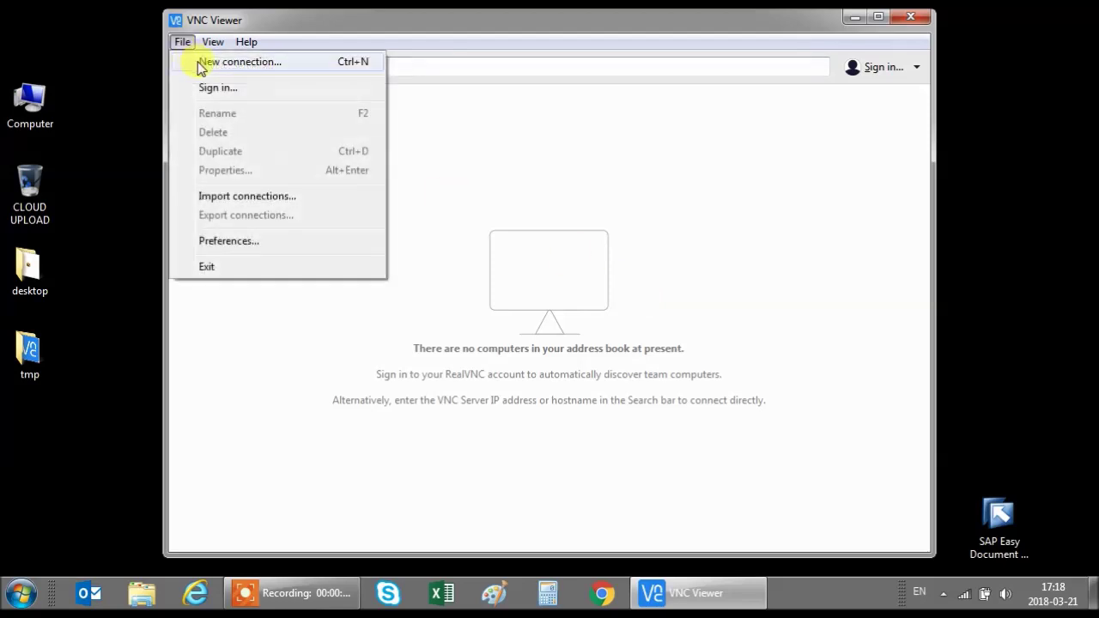
{"action": "left_click", "coordinate": [201, 63]}
{"action": "left_click", "coordinate": [448, 221]}
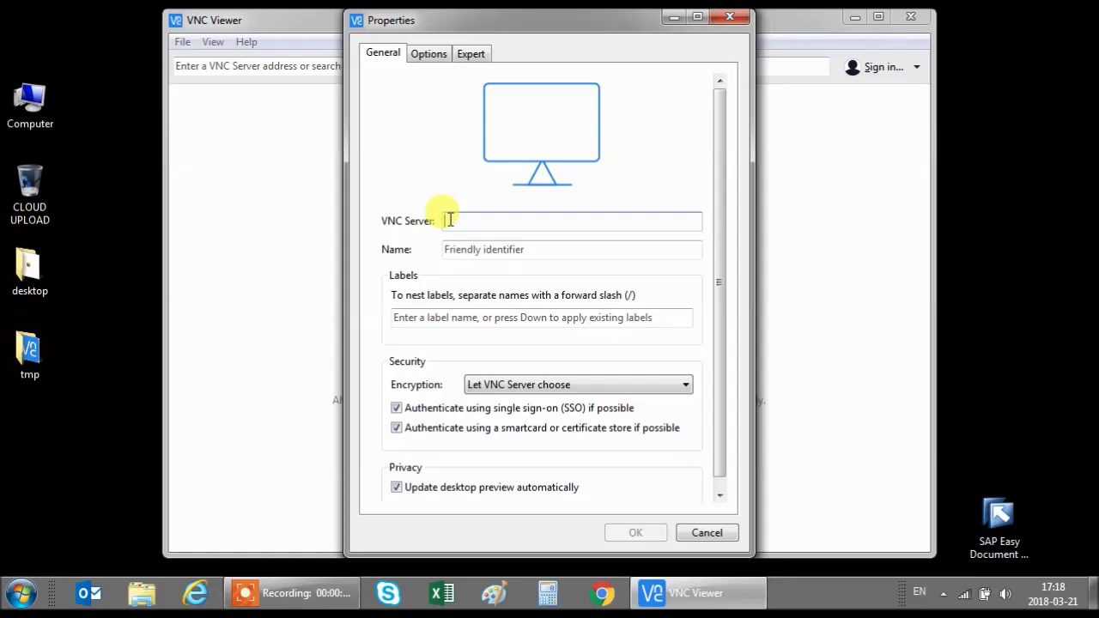
{"action": "type", "text": "172"}
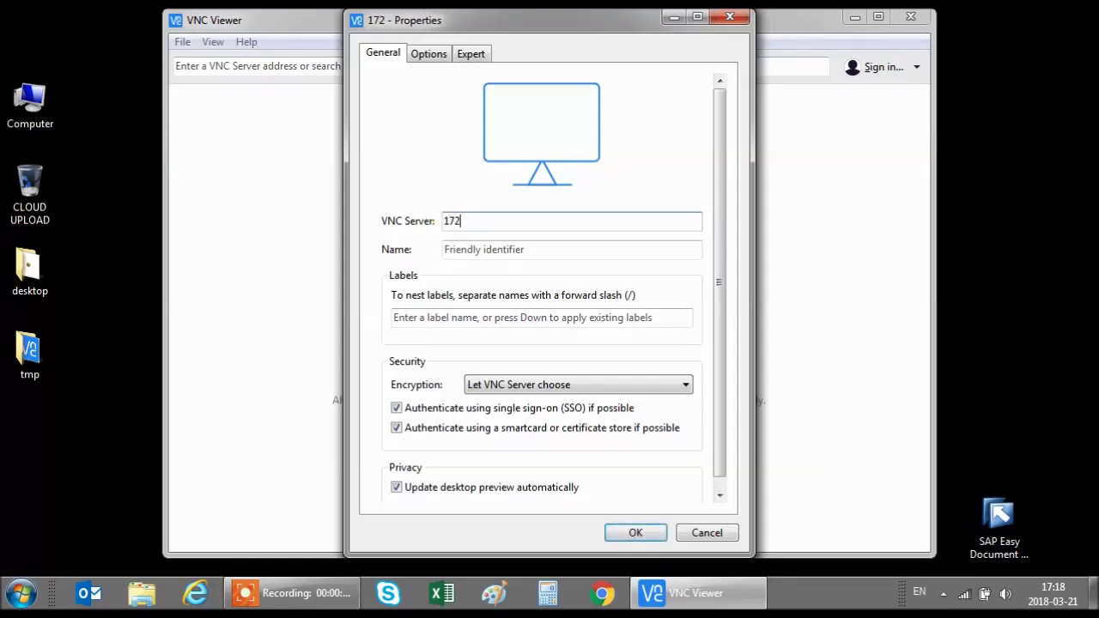
{"action": "type", "text": ".24.1"}
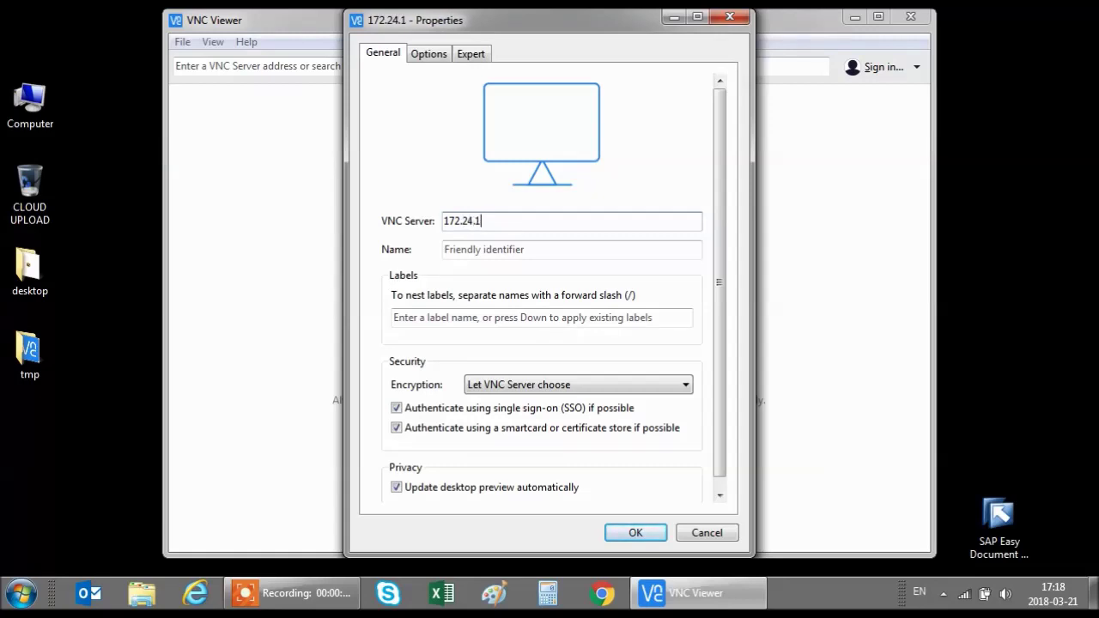
{"action": "type", "text": "16.100"}
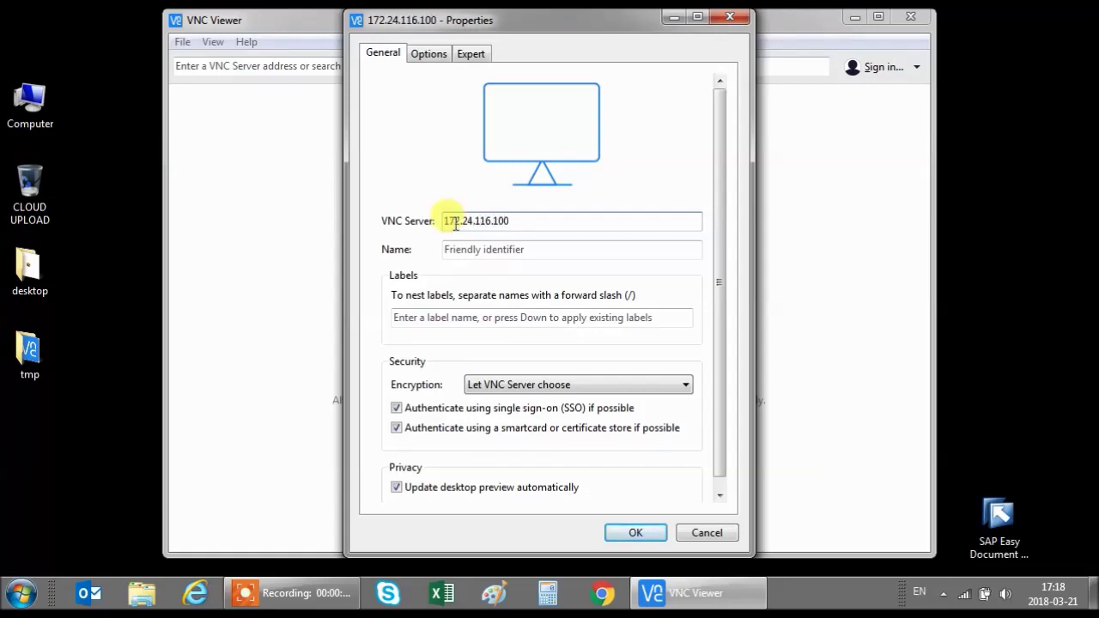
{"action": "left_click", "coordinate": [464, 253]}
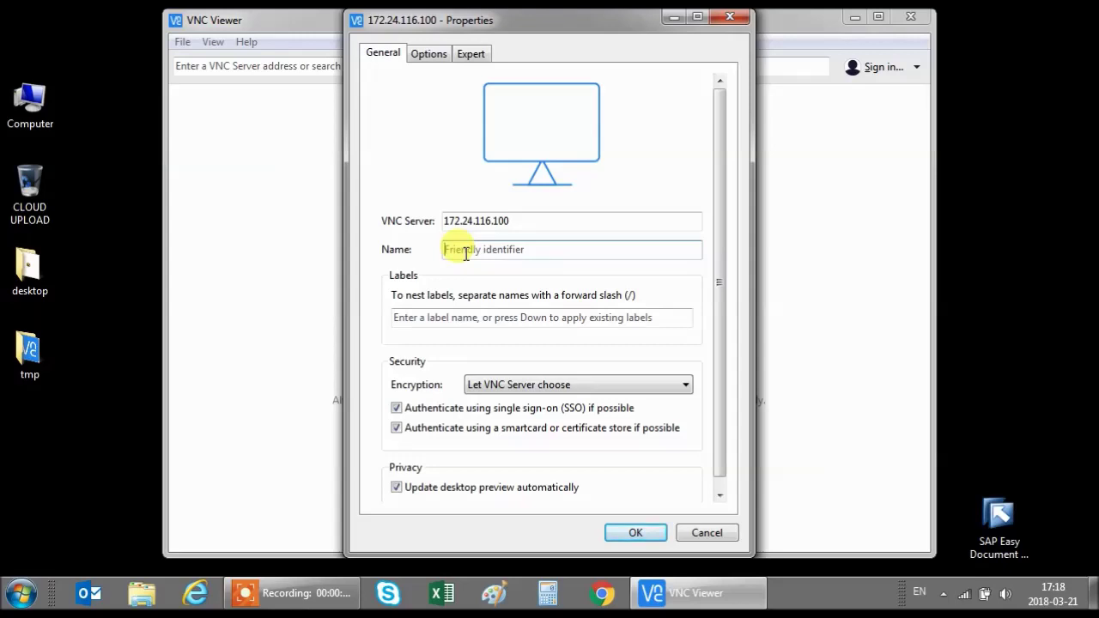
{"action": "type", "text": "MyPiV"}
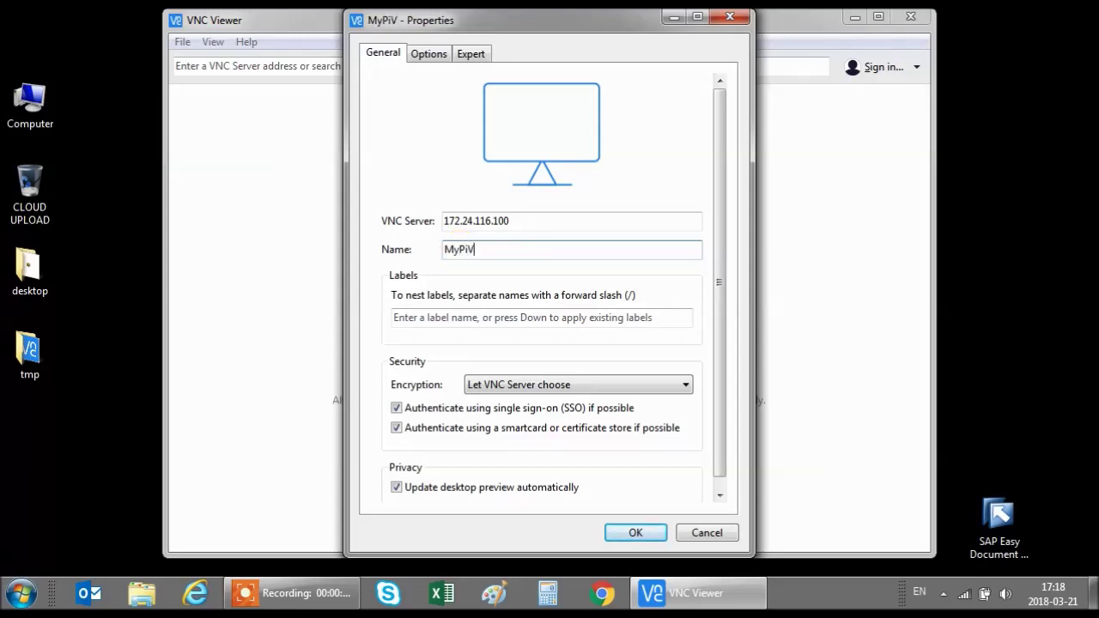
{"action": "type", "text": "NC"}
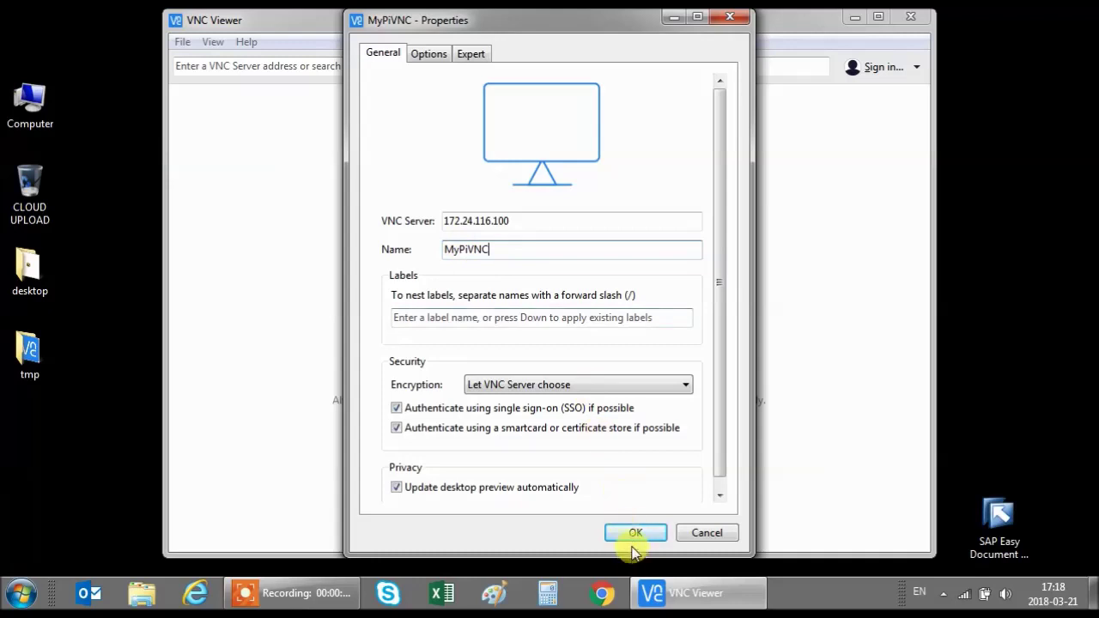
{"action": "left_click", "coordinate": [635, 533]}
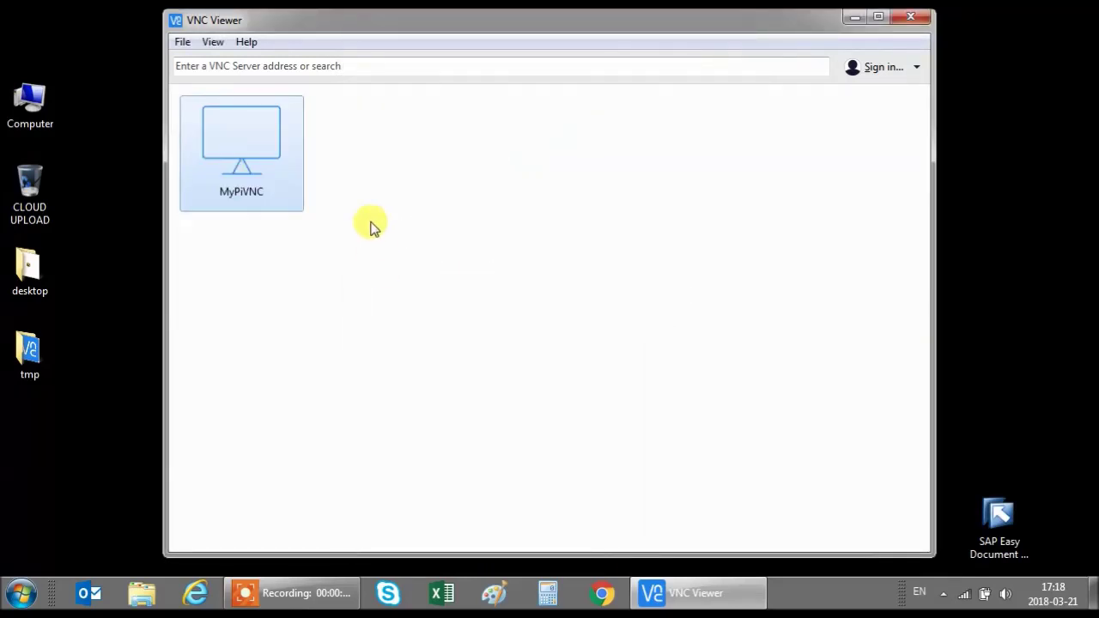
- Connect to MyPiVNC using the Pi's username and password, remembering the password
{"action": "double_click", "coordinate": [260, 146]}
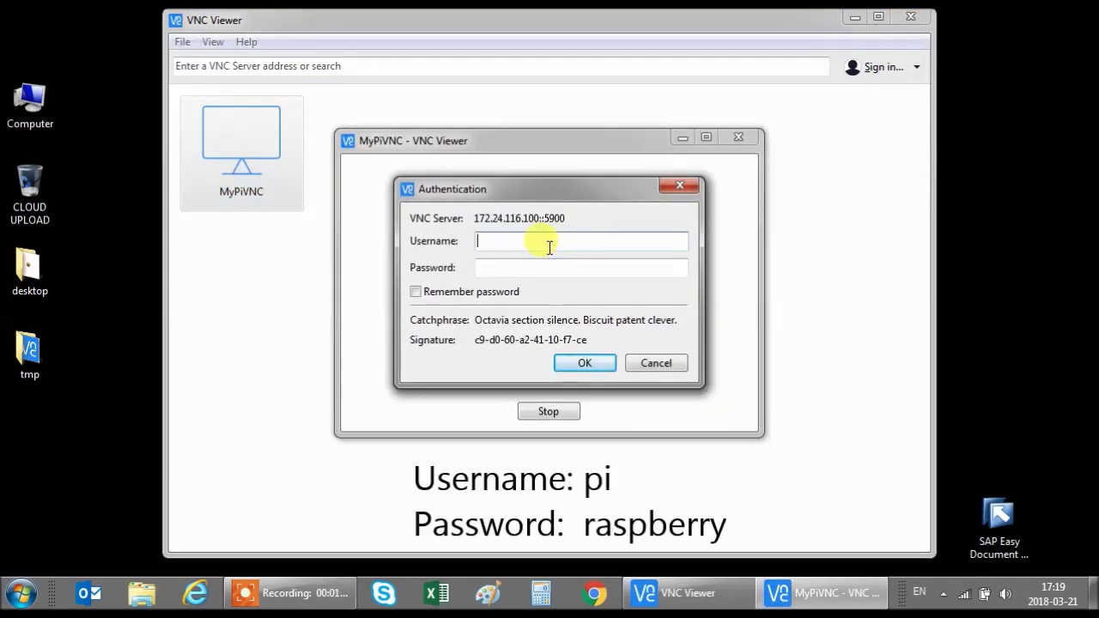
{"action": "type", "text": "pi"}
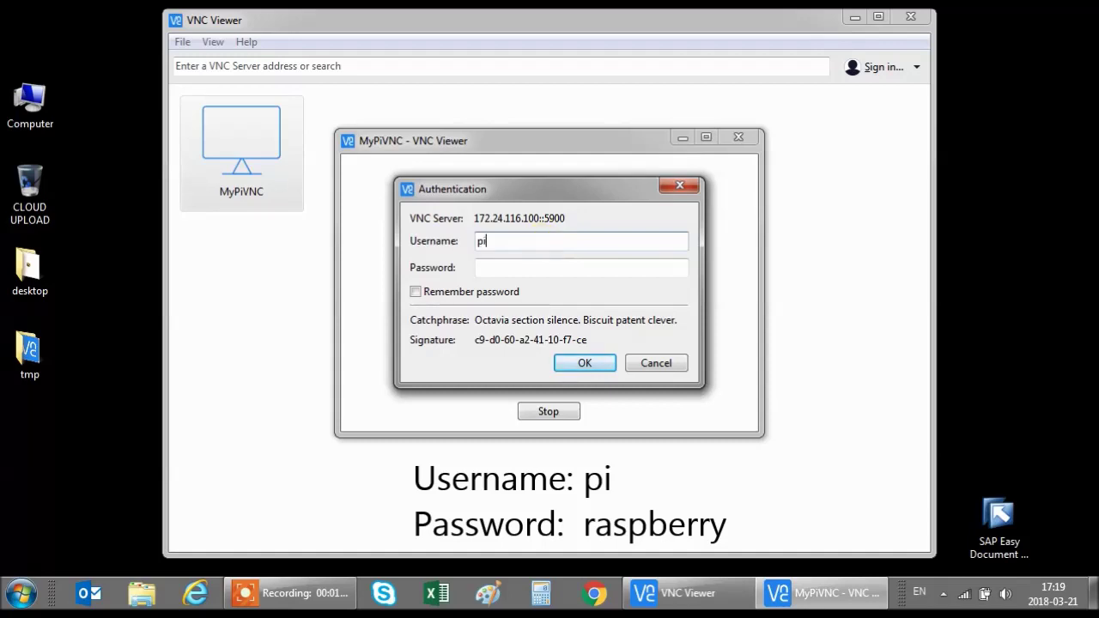
{"action": "left_click", "coordinate": [551, 268]}
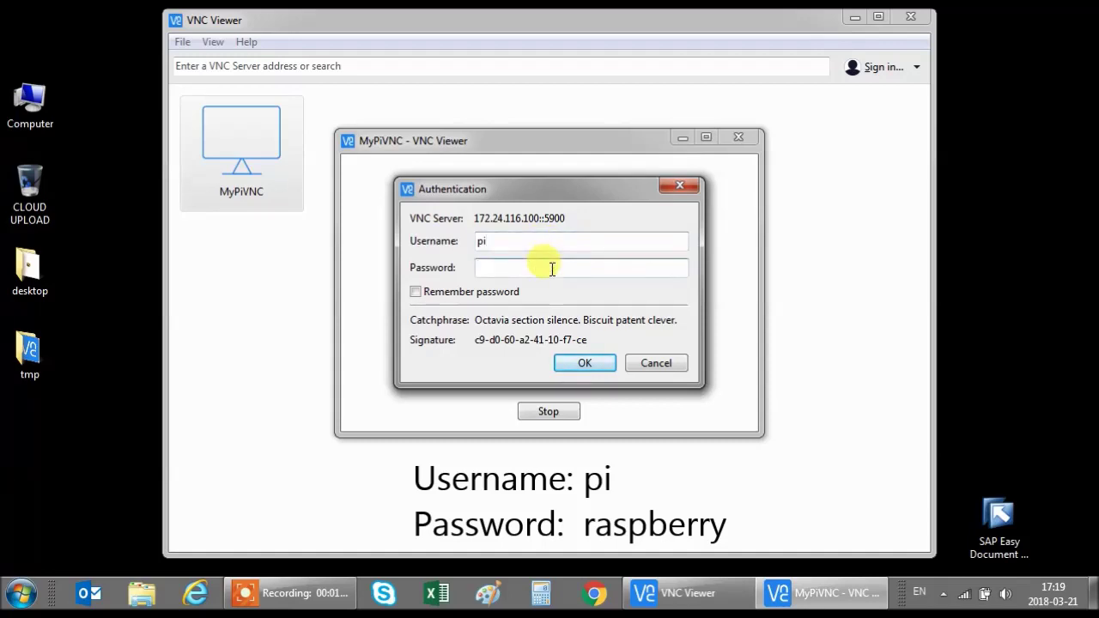
{"action": "type", "text": "raspberry"}
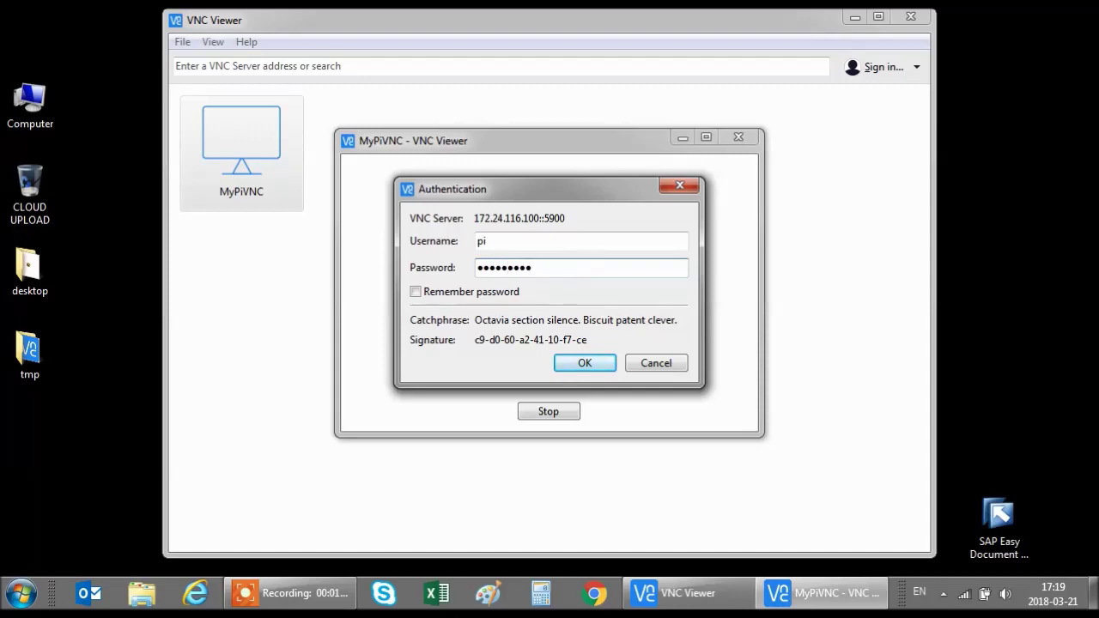
{"action": "left_click", "coordinate": [508, 292]}
{"action": "left_click", "coordinate": [584, 364]}
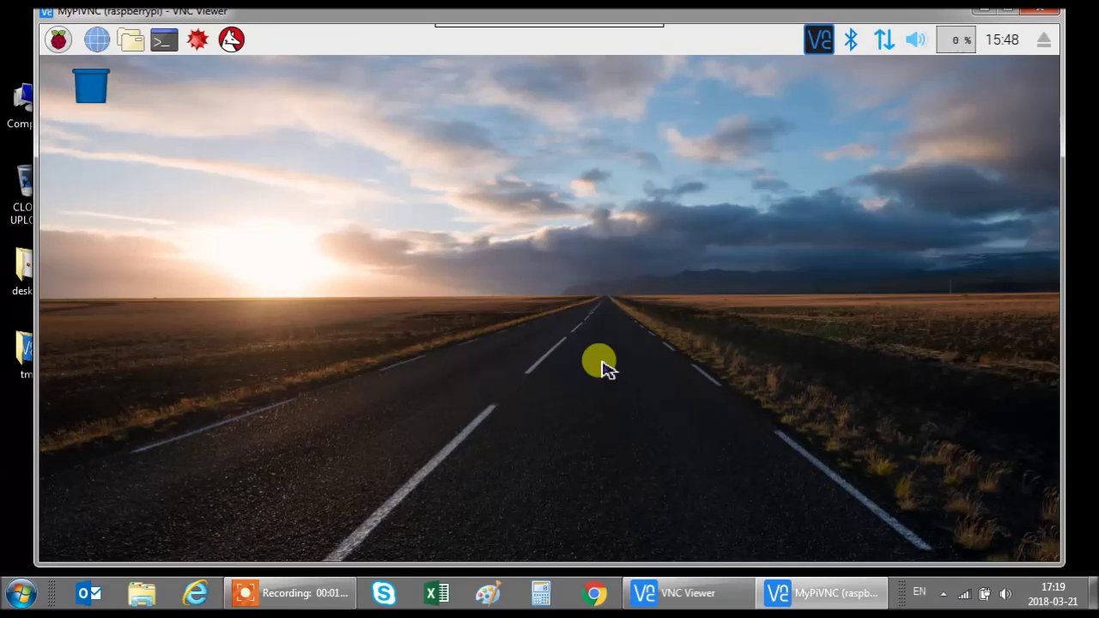
{"action": "left_click", "coordinate": [58, 39]}
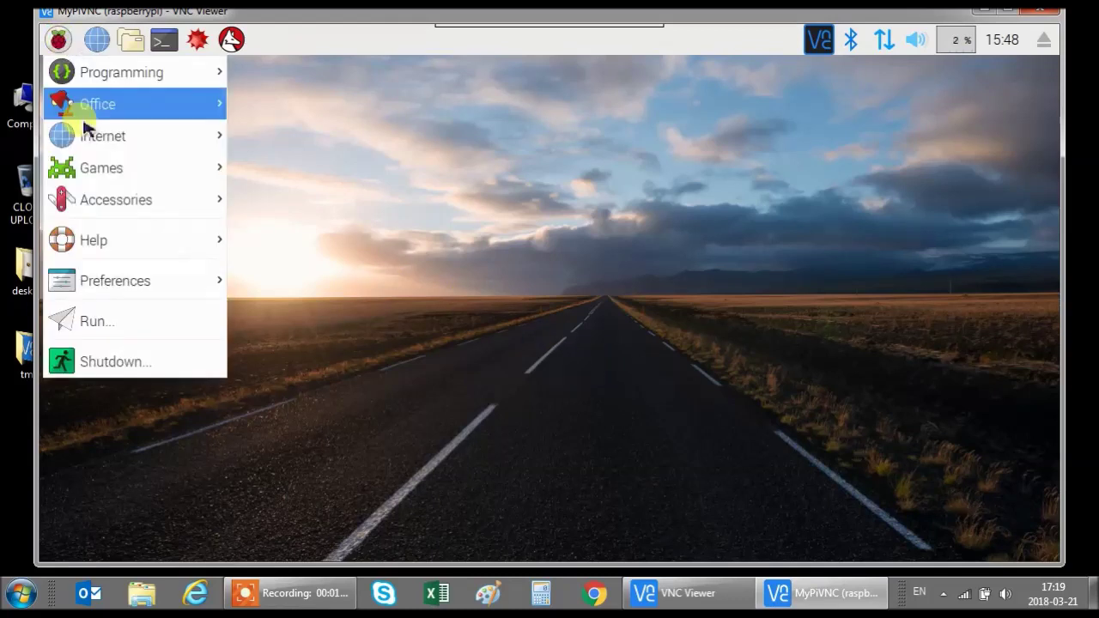
{"action": "mouse_move", "coordinate": [90, 148]}
{"action": "mouse_move", "coordinate": [110, 78]}
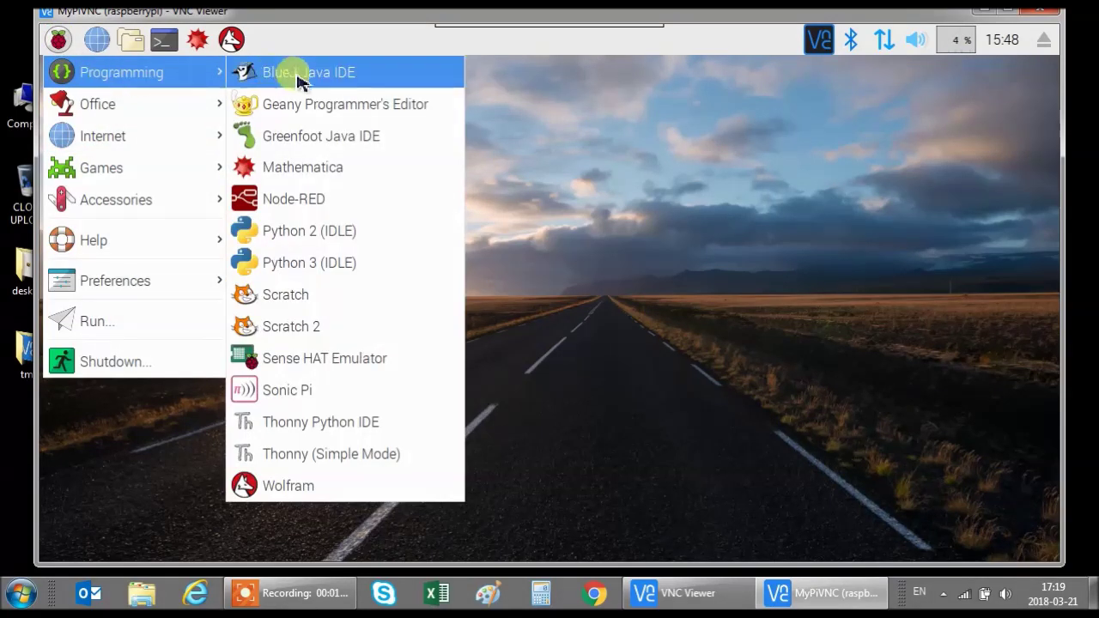
{"action": "left_click", "coordinate": [536, 163]}
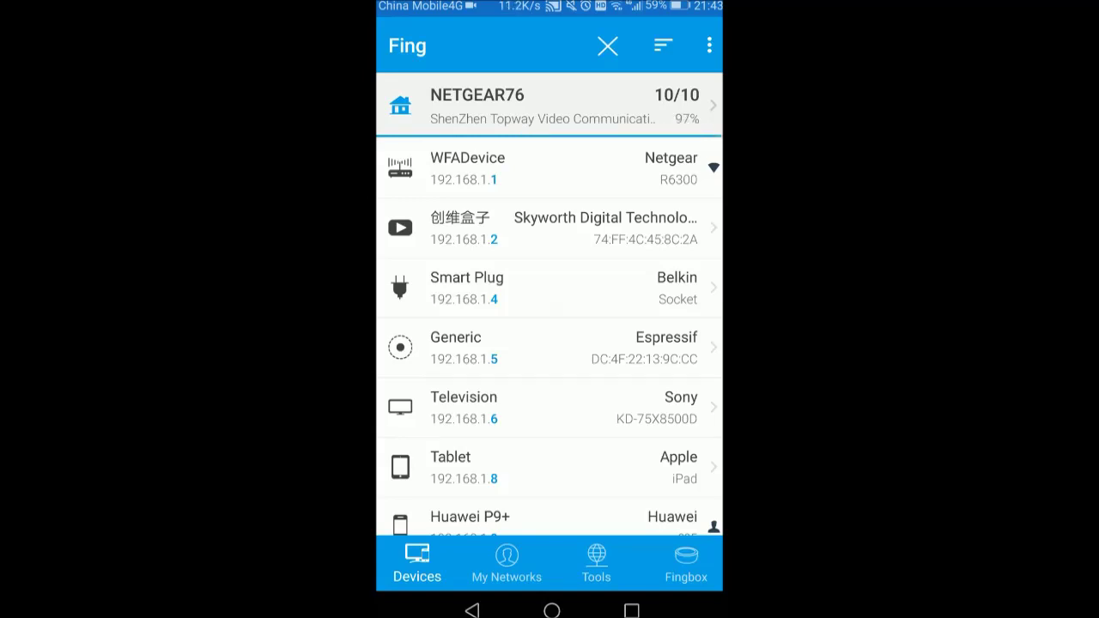
{"action": "left_click_drag", "start_coordinate": [592, 473], "coordinate": [623, 206]}
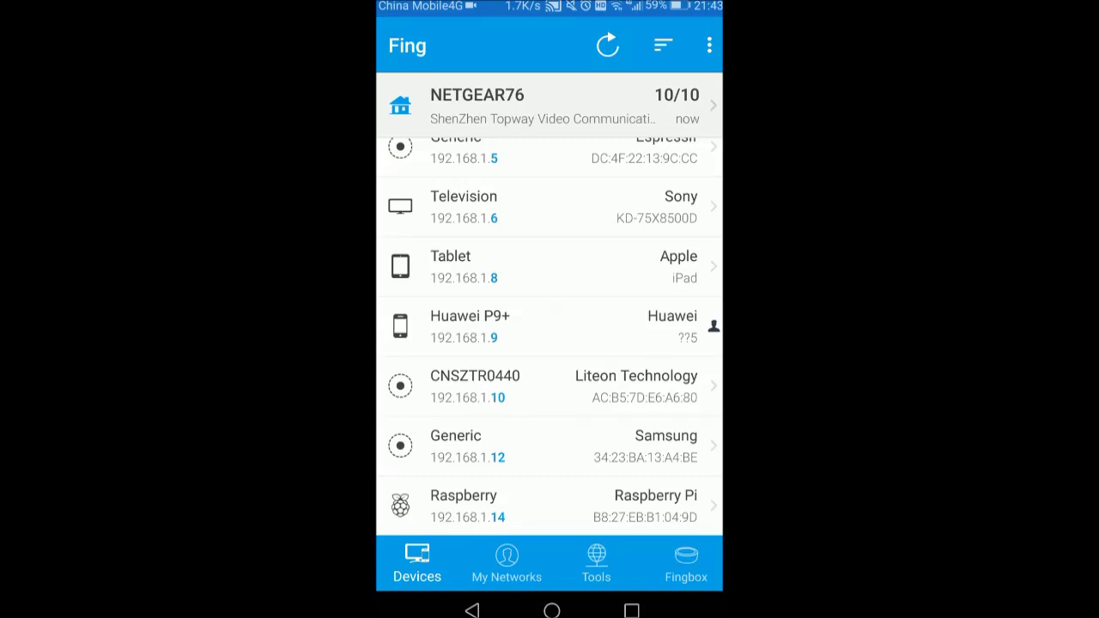
- Leave Fing and return to the Android home screen
{"action": "key", "text": "super"}
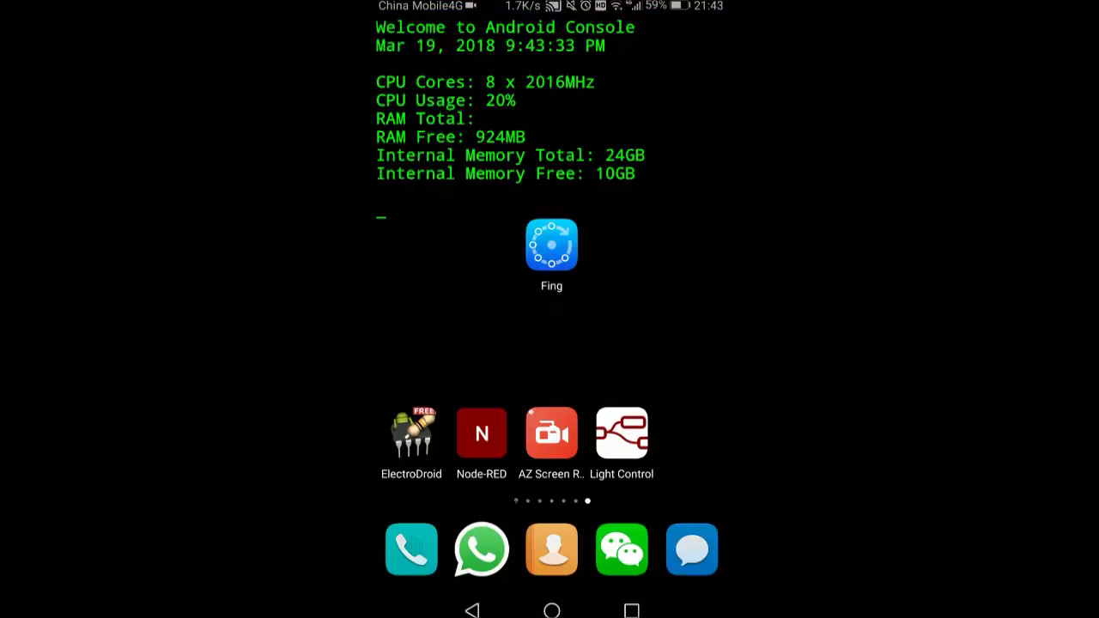